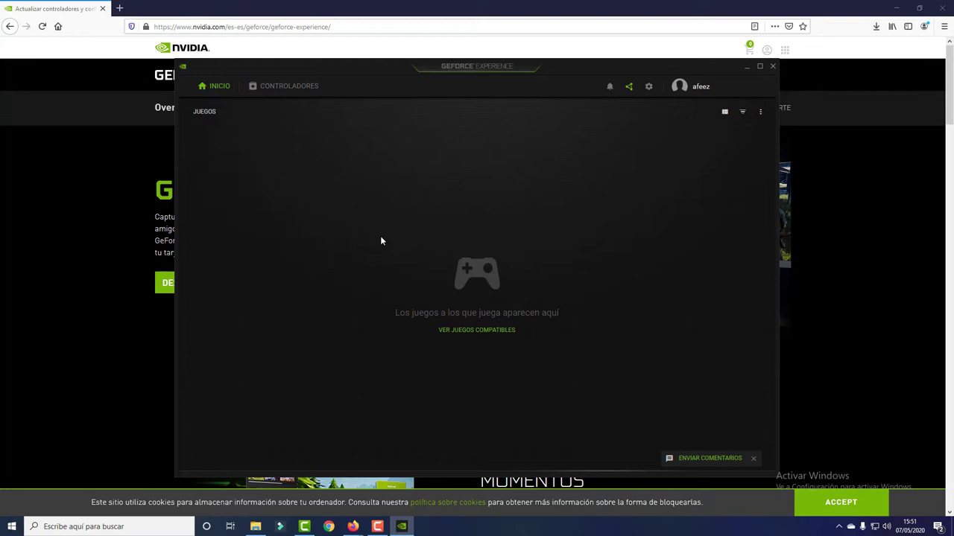
left_click(462, 331)
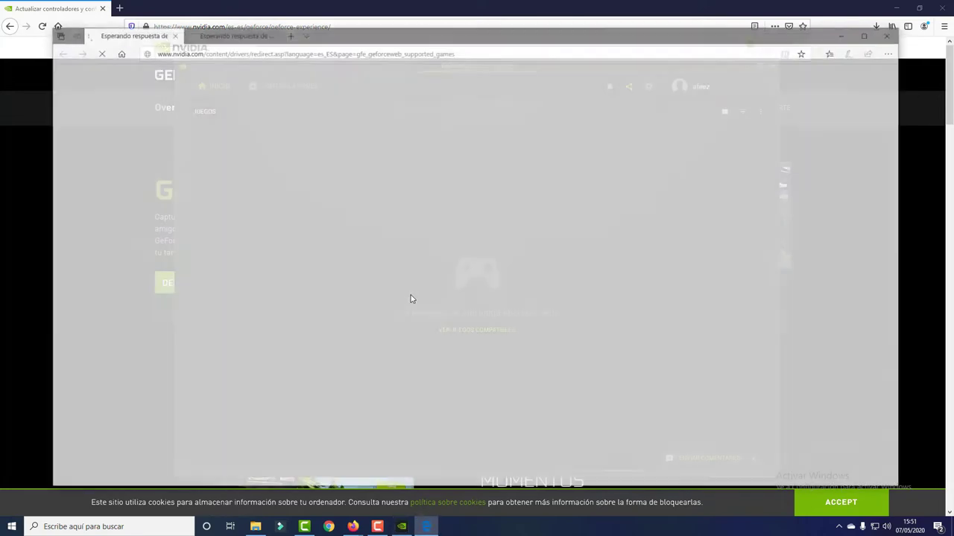
left_click(889, 34)
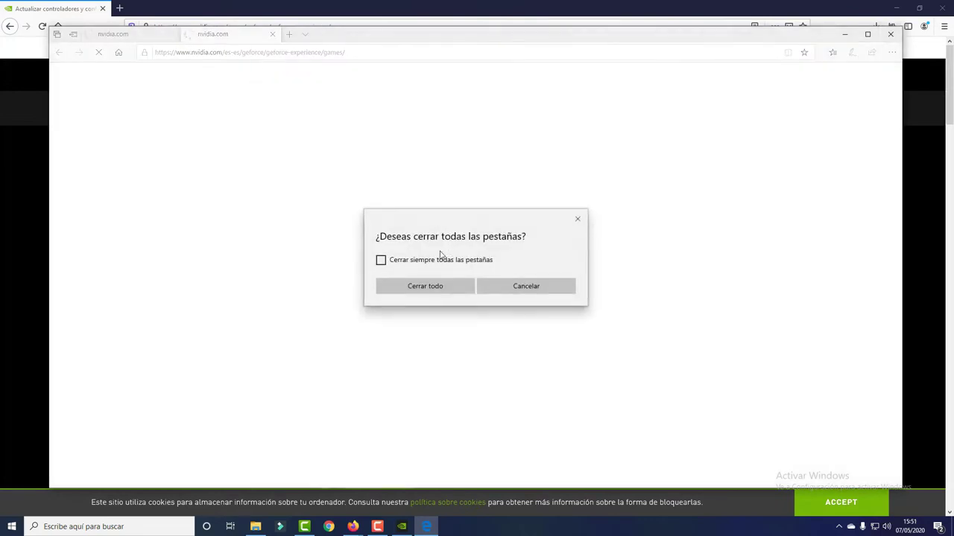
left_click(415, 287)
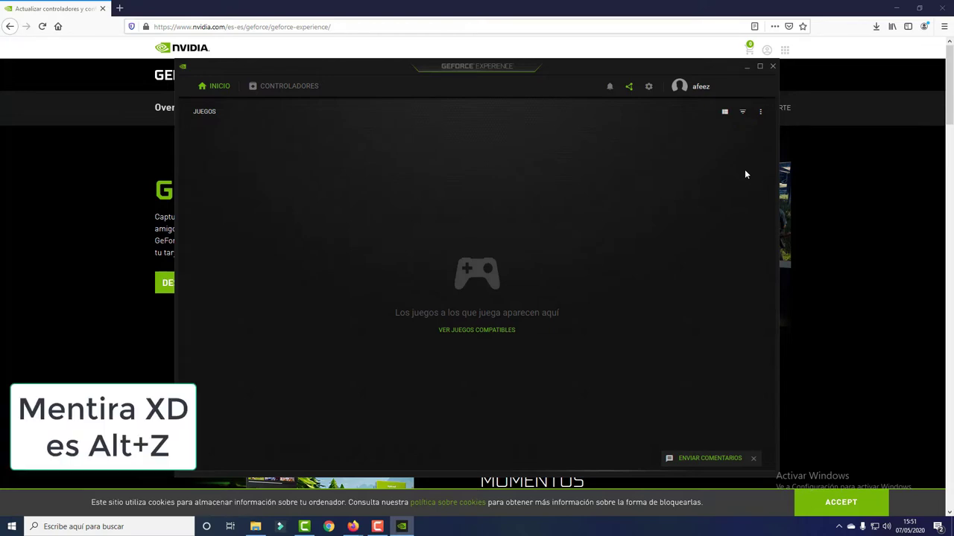
- Open the in-game overlay's settings and check the account connections under Conectar
key("alt+z")
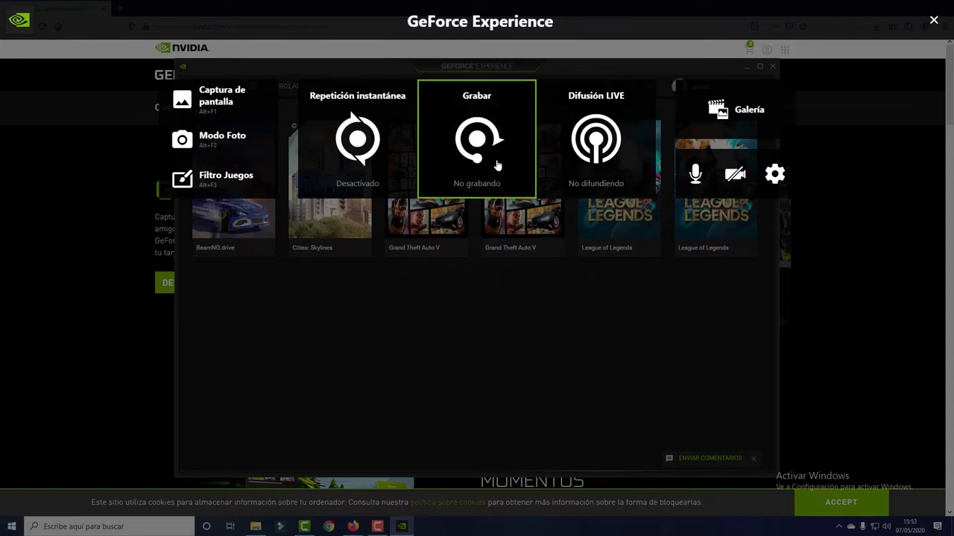
left_click(781, 170)
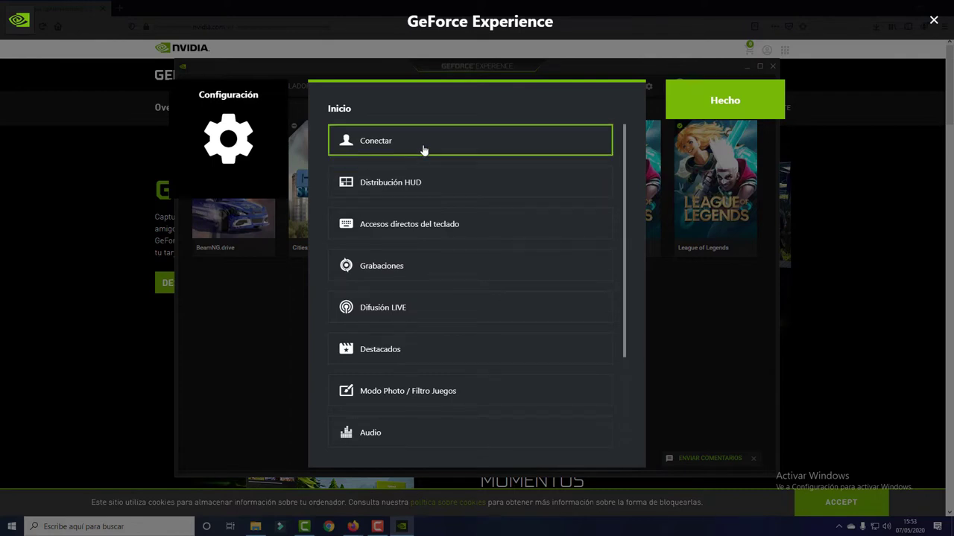
left_click(425, 151)
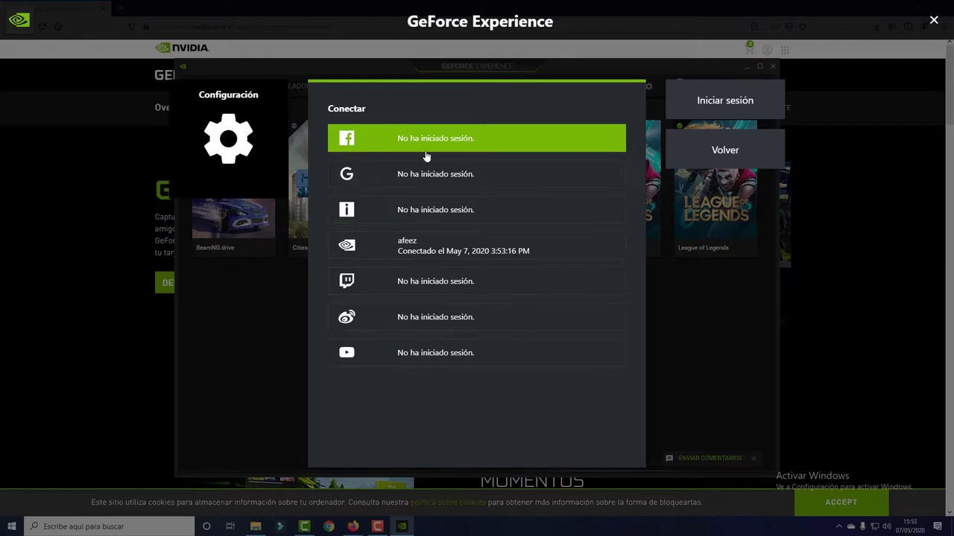
left_click(706, 152)
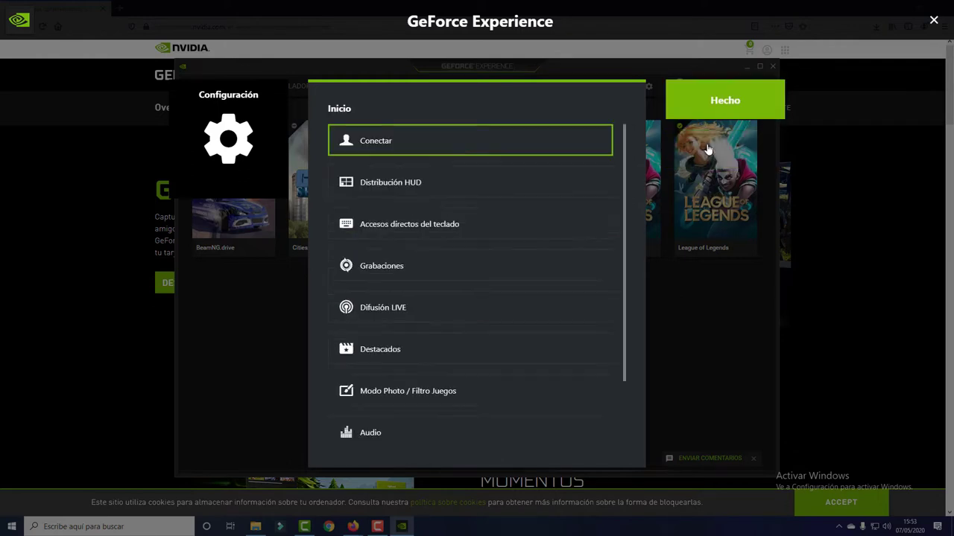
- In the HUD layout, place the FPS counter in the display's upper-left corner and check the Espectadores and Comentarios options
left_click(460, 189)
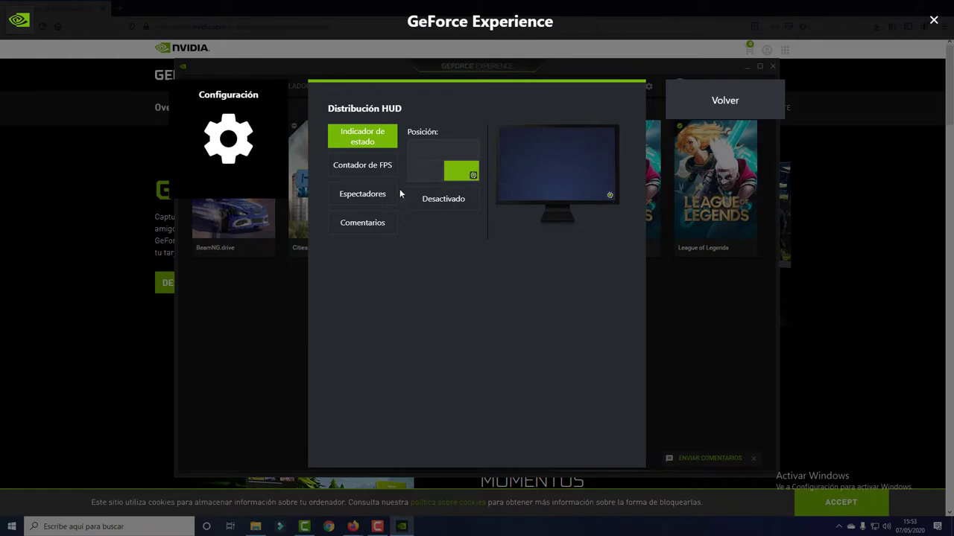
left_click(385, 173)
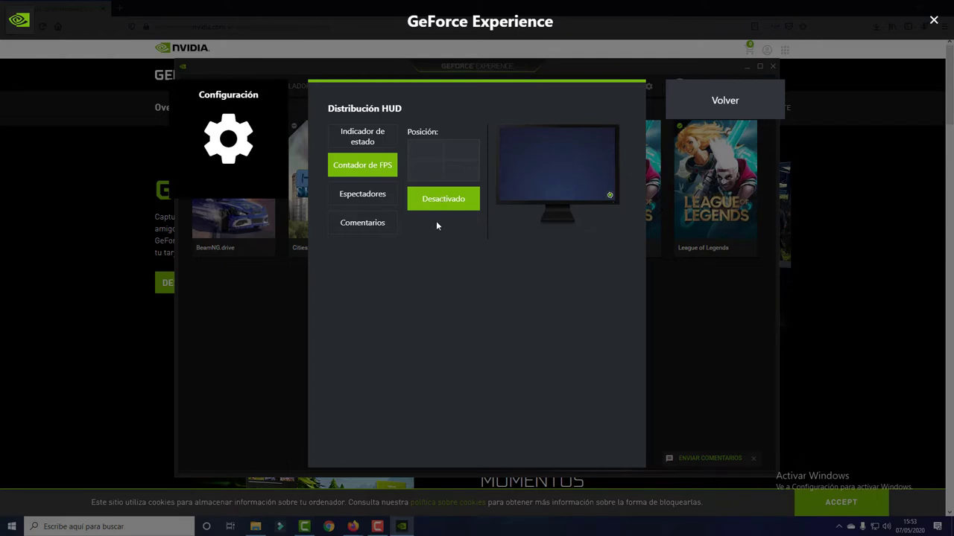
left_click(416, 160)
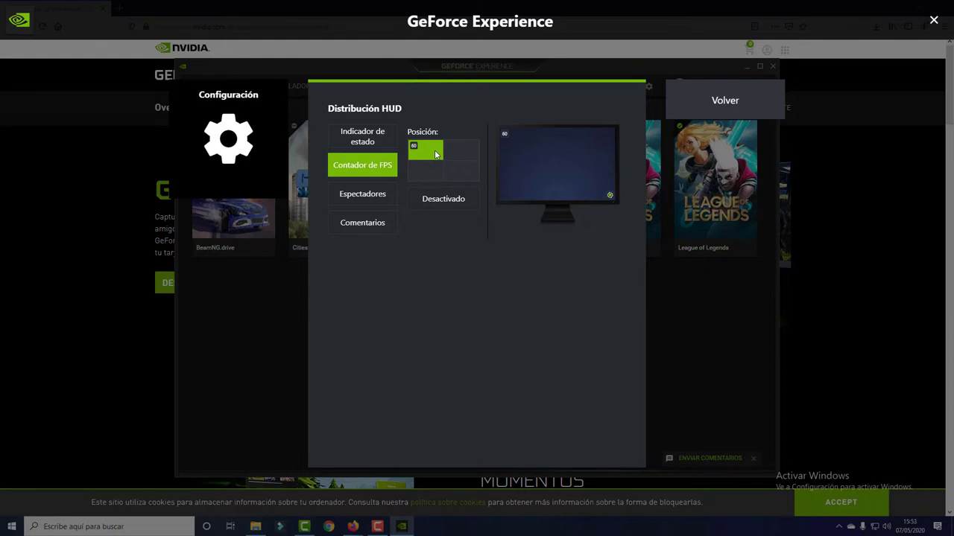
left_click(380, 195)
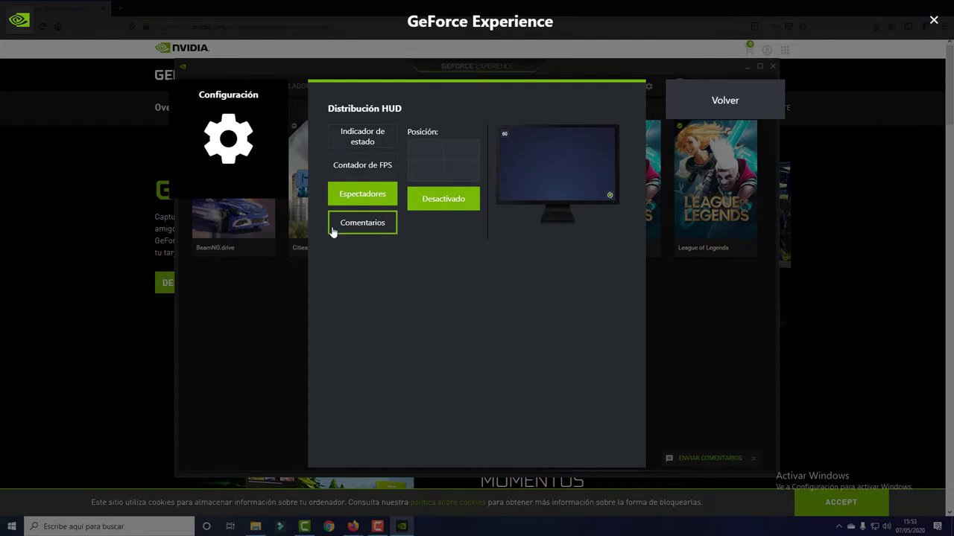
left_click(358, 225)
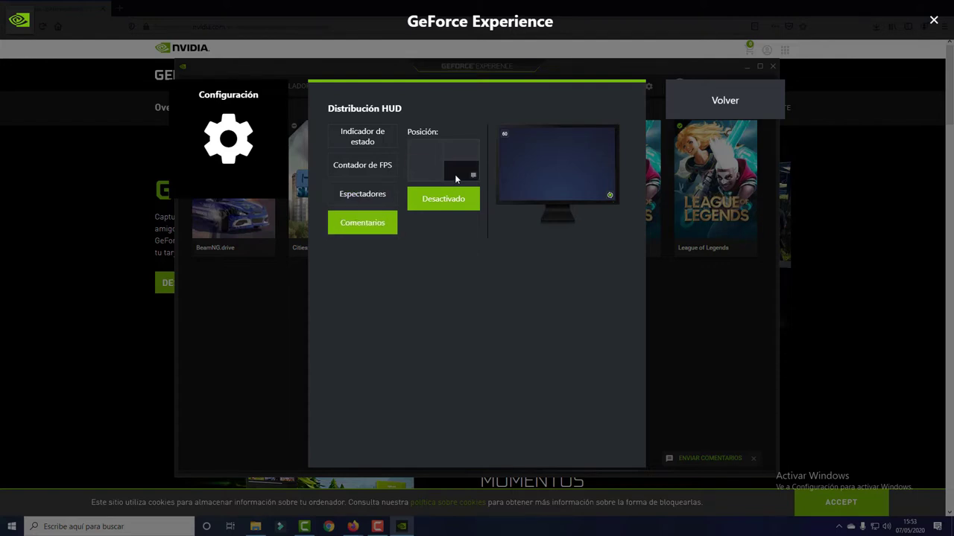
left_click(708, 106)
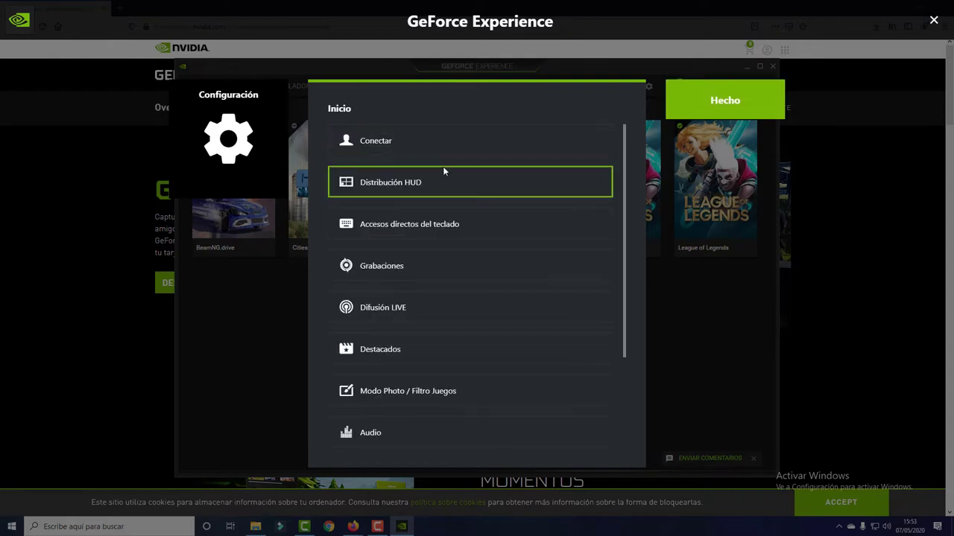
- Check the overlay's keyboard shortcuts and the Grabaciones folders for temporary files and videos
left_click(435, 227)
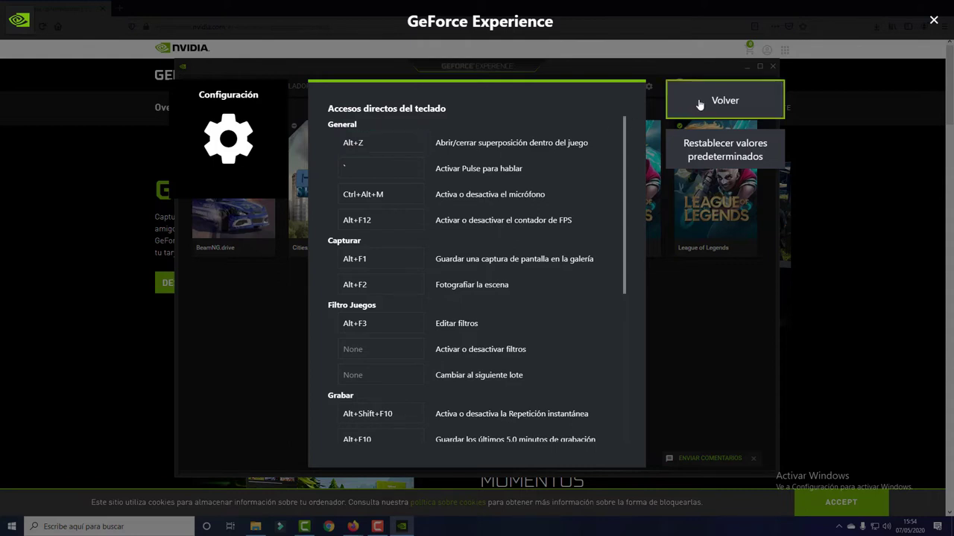
left_click(725, 102)
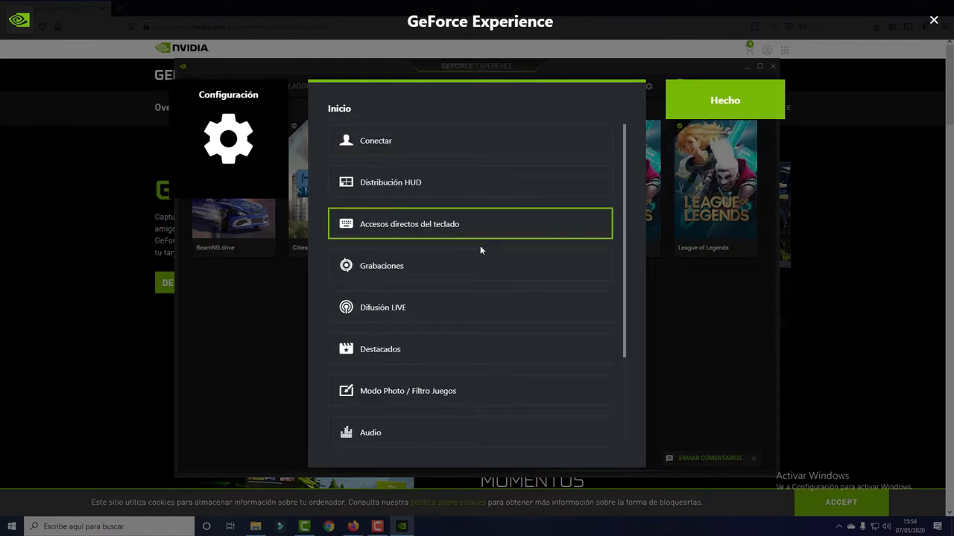
scroll(478, 251, "down", 1)
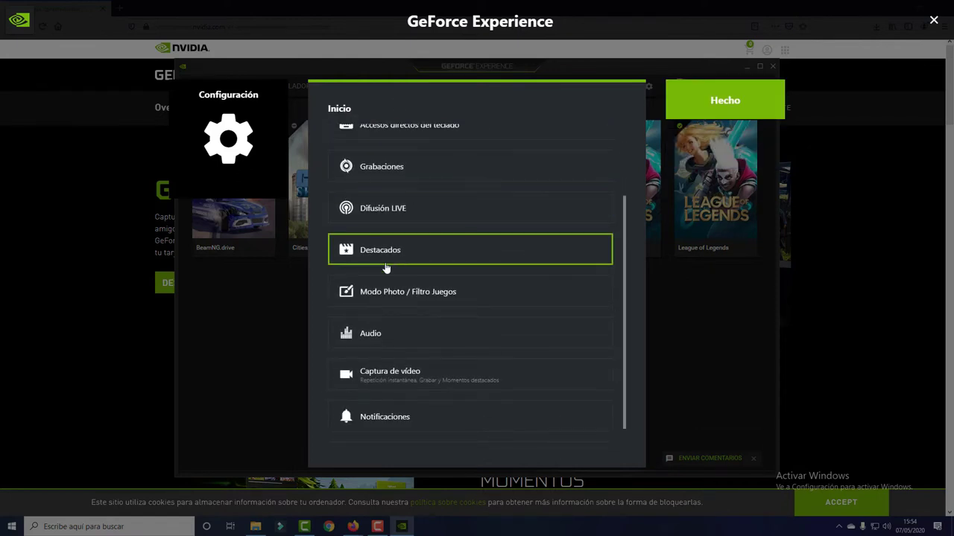
left_click(390, 169)
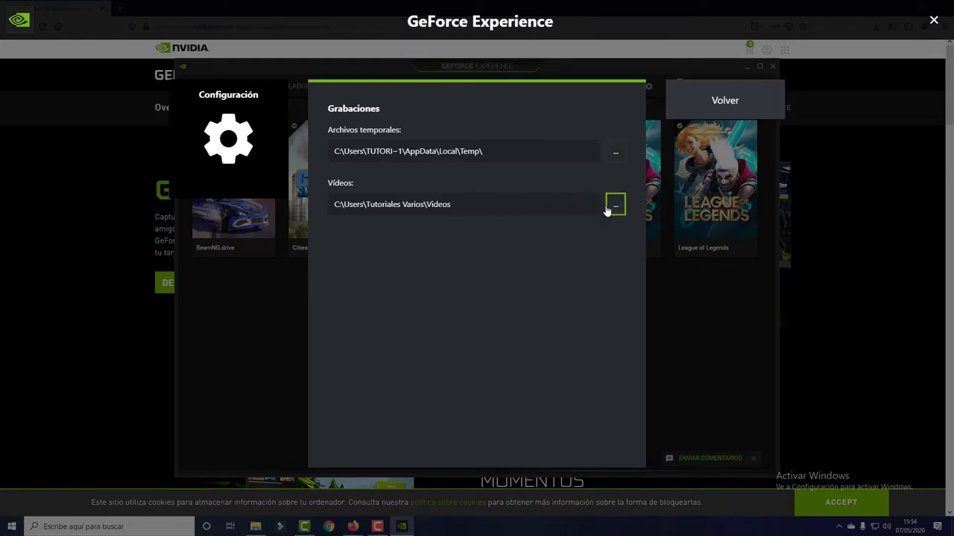
left_click(715, 103)
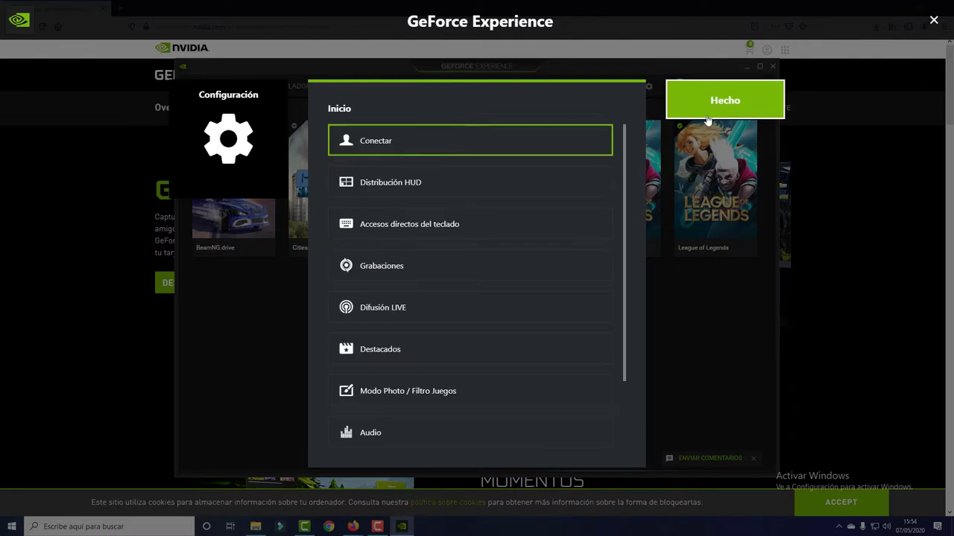
- Check the Destacados settings for automatic capture, temporary file location and maximum disk space
scroll(415, 295, "down", 1)
scroll(415, 295, "down", 1)
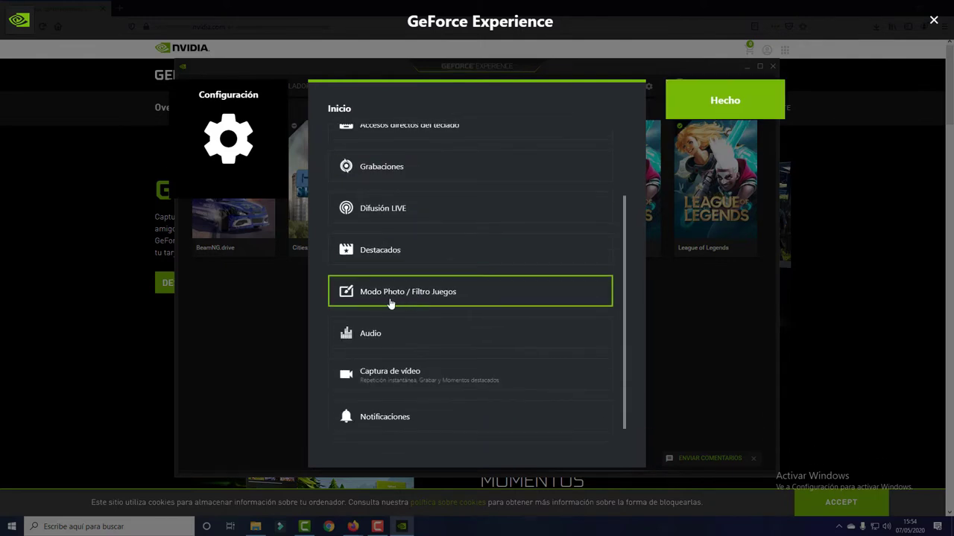
left_click(392, 305)
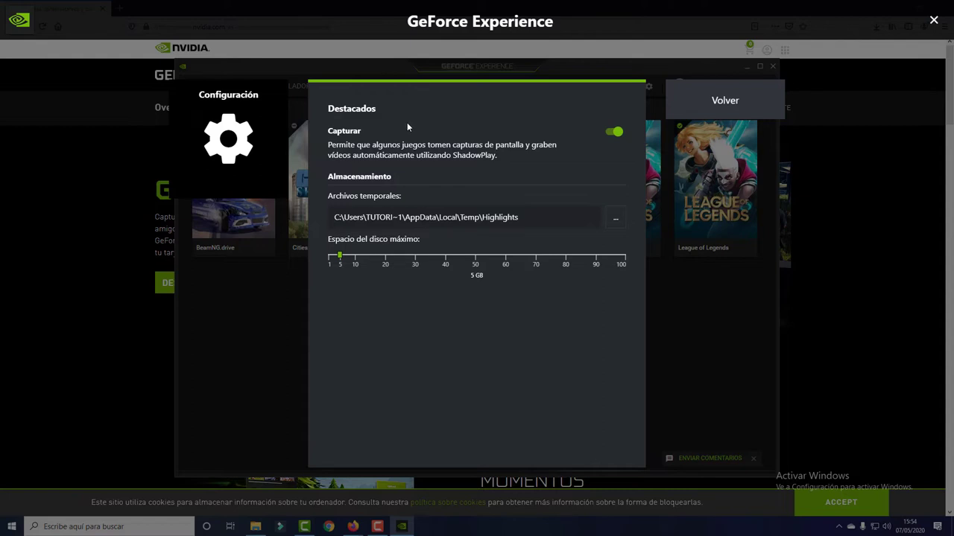
left_click(715, 104)
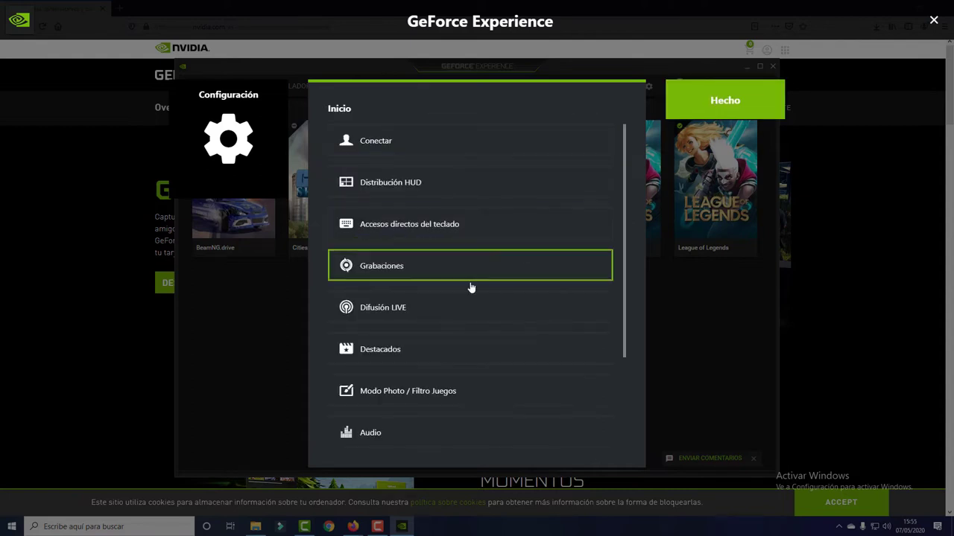
- Check the Audio settings for system volume, microphone source and audio tracks
scroll(450, 315, "down", 1)
scroll(451, 316, "down", 2)
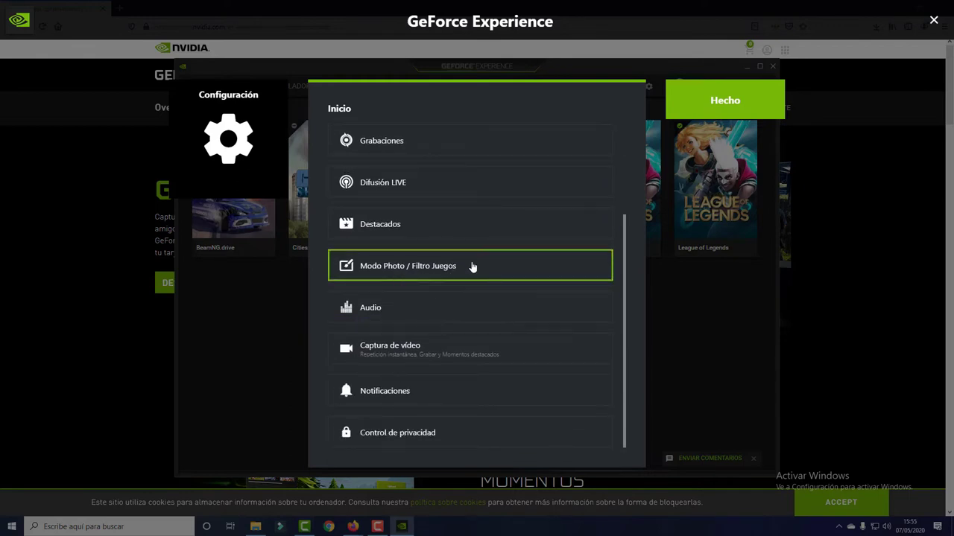
left_click(413, 293)
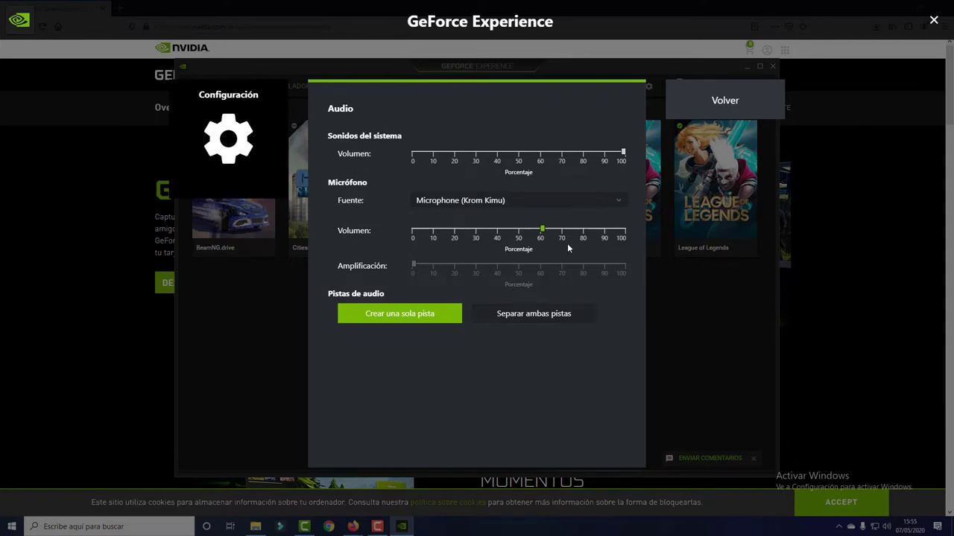
left_click(692, 110)
- Look through the whole list of settings categories and recheck the Grabaciones storage folders
scroll(377, 298, "down", 3)
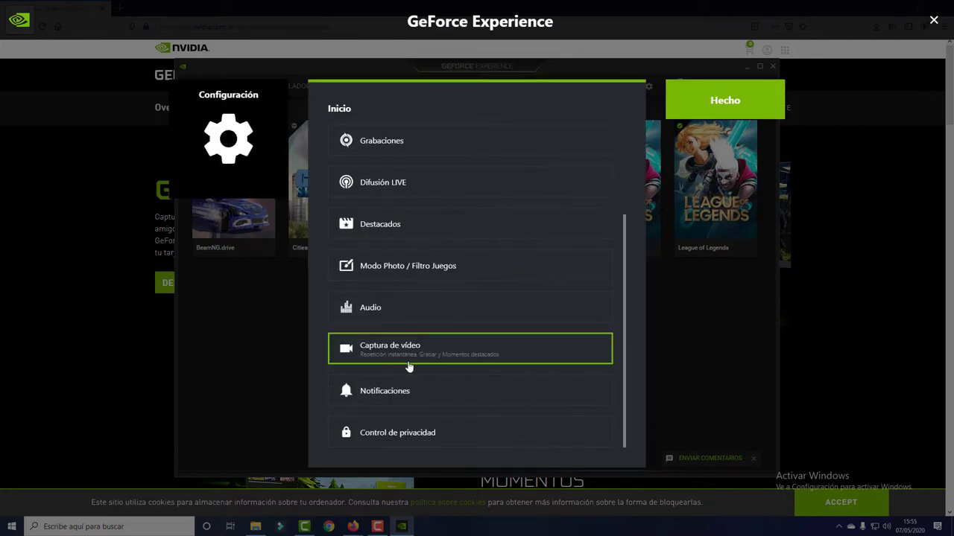
scroll(406, 395, "up", 3)
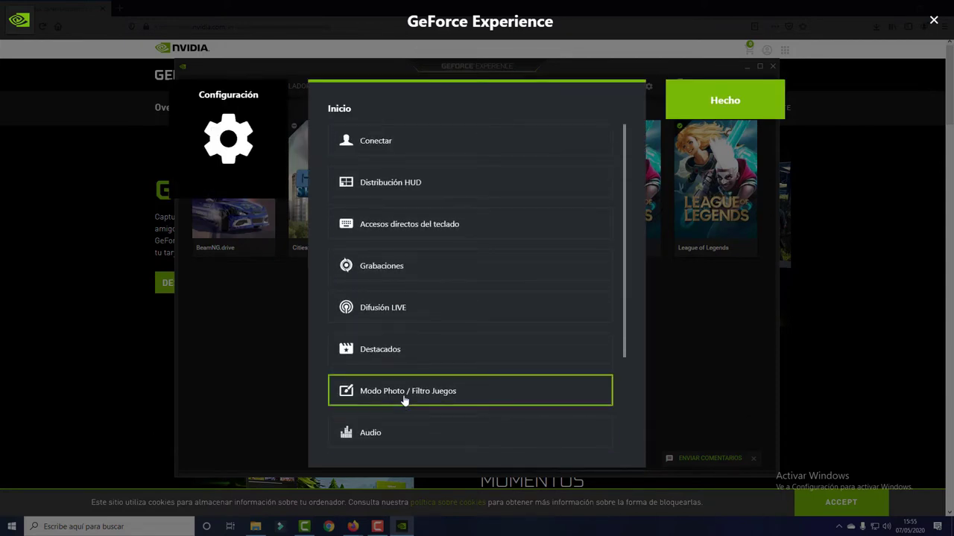
scroll(449, 295, "down", 3)
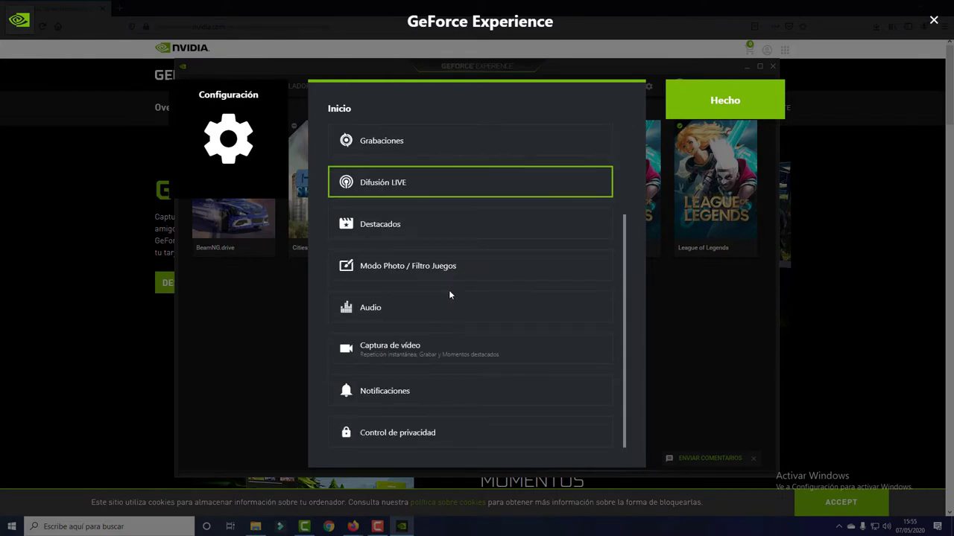
scroll(441, 327, "up", 3)
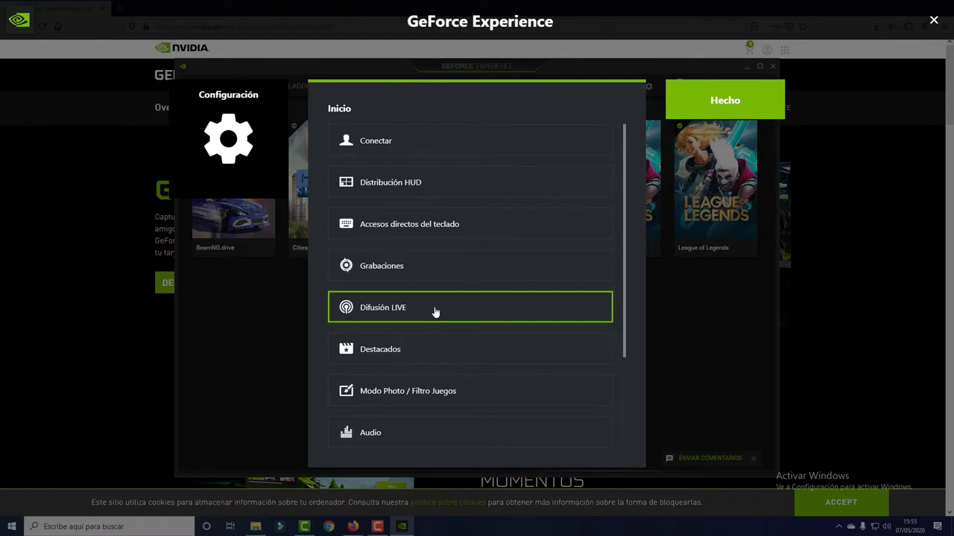
left_click(425, 272)
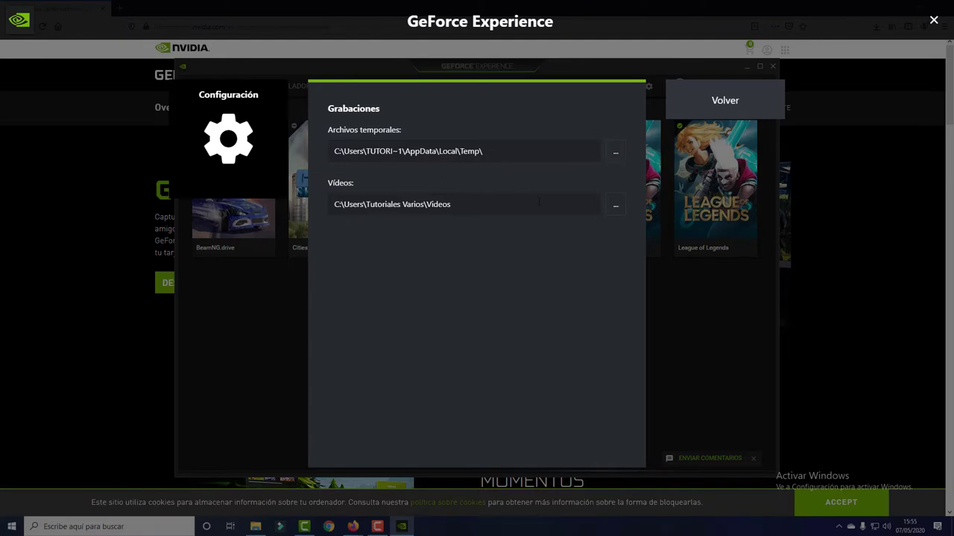
left_click(707, 113)
scroll(513, 309, "down", 3)
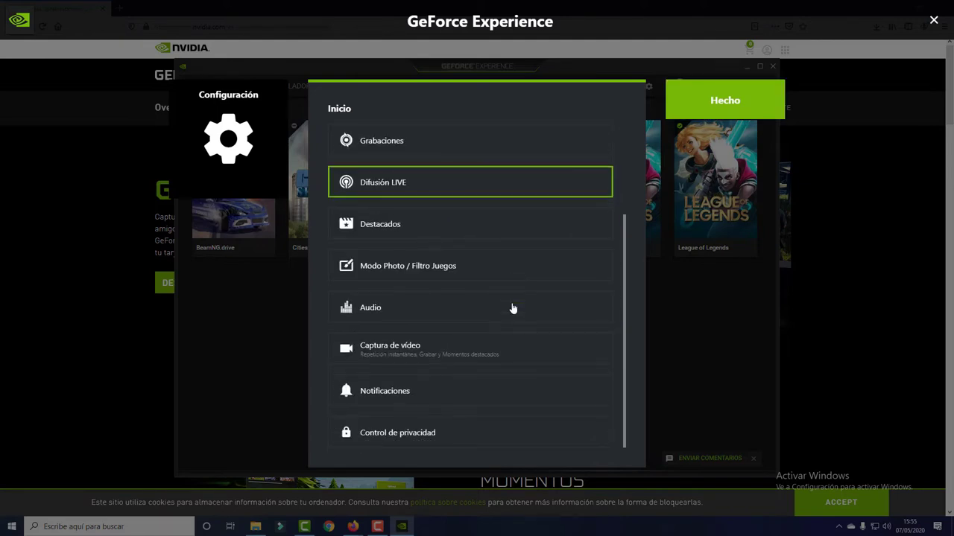
scroll(449, 292, "up", 3)
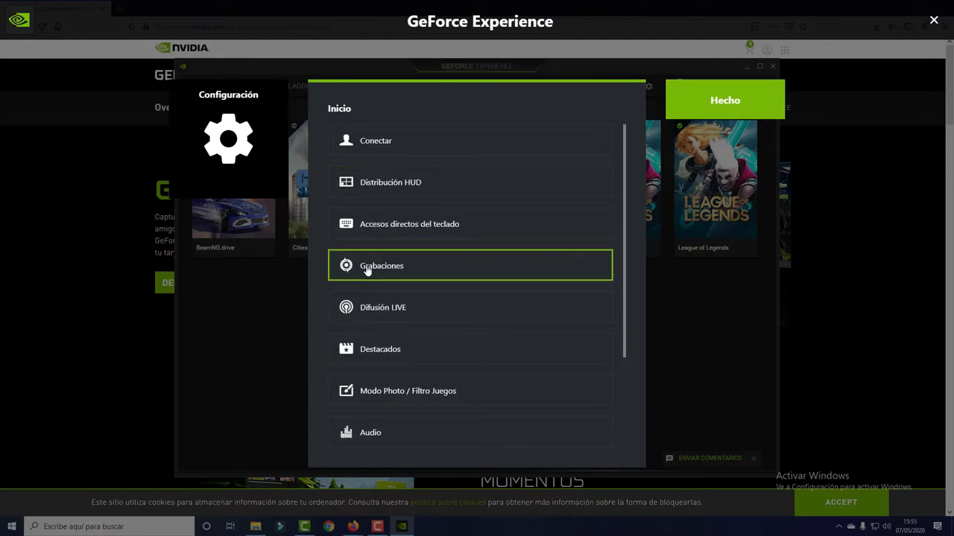
- Examine the full list of keyboard shortcuts, including those for recording and live broadcasting, and return to the settings overview
left_click(414, 223)
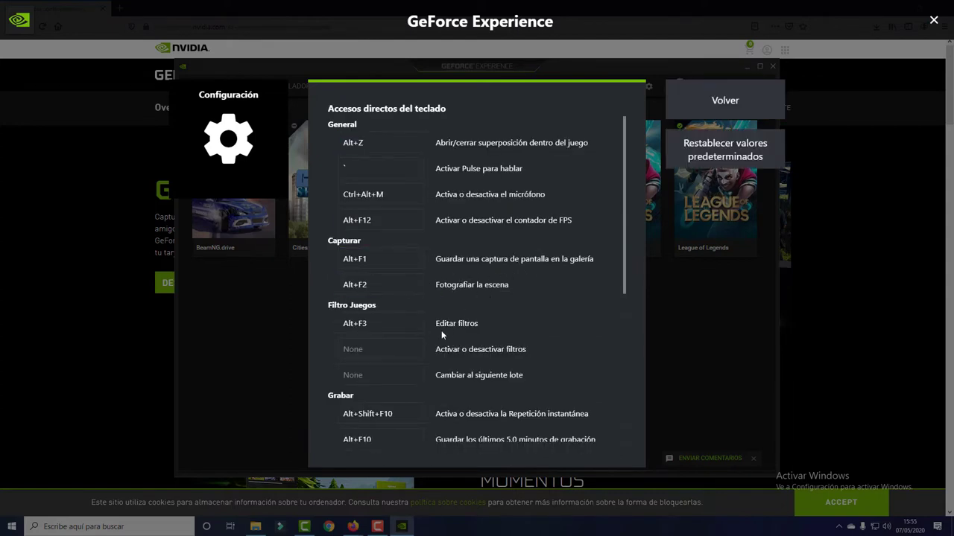
scroll(443, 373, "down", 3)
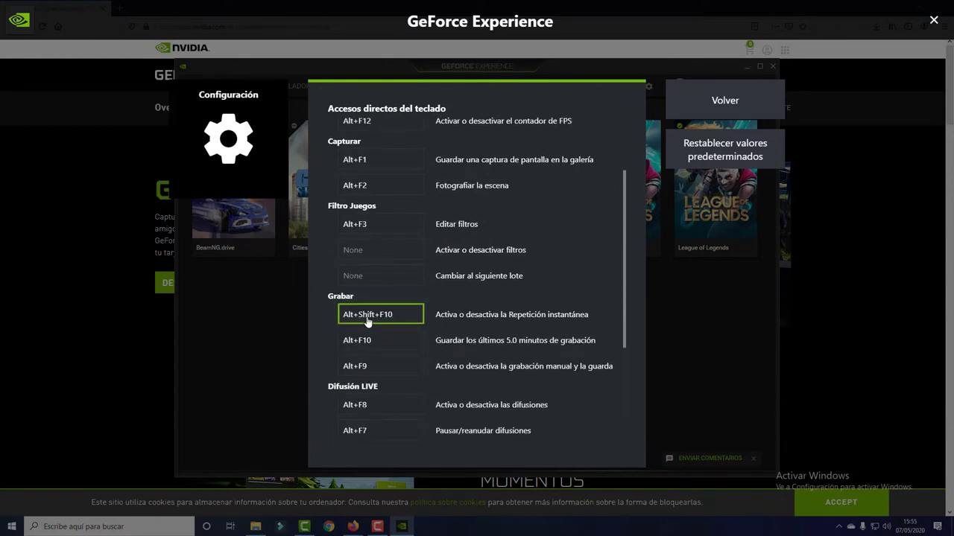
scroll(437, 302, "down", 5)
scroll(437, 324, "up", 8)
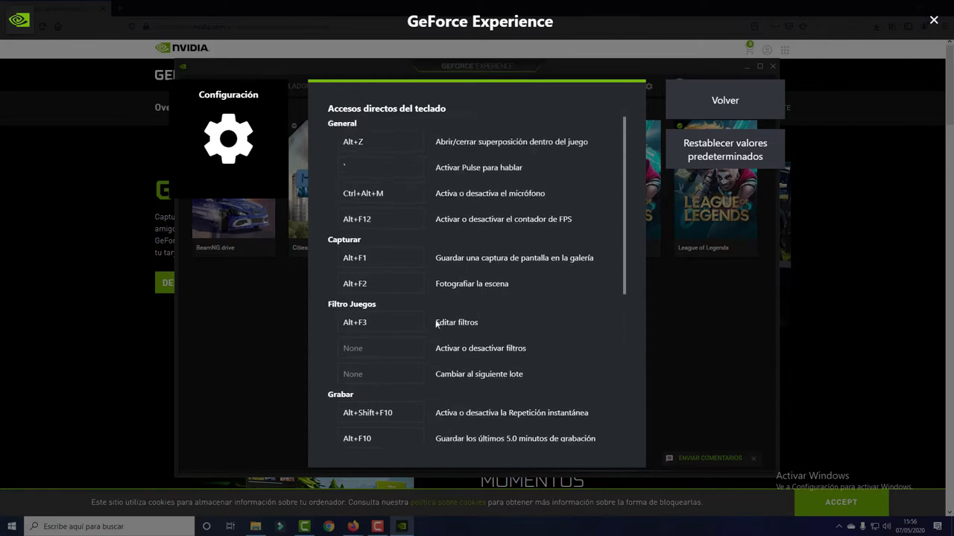
scroll(435, 324, "down", 8)
scroll(430, 328, "up", 8)
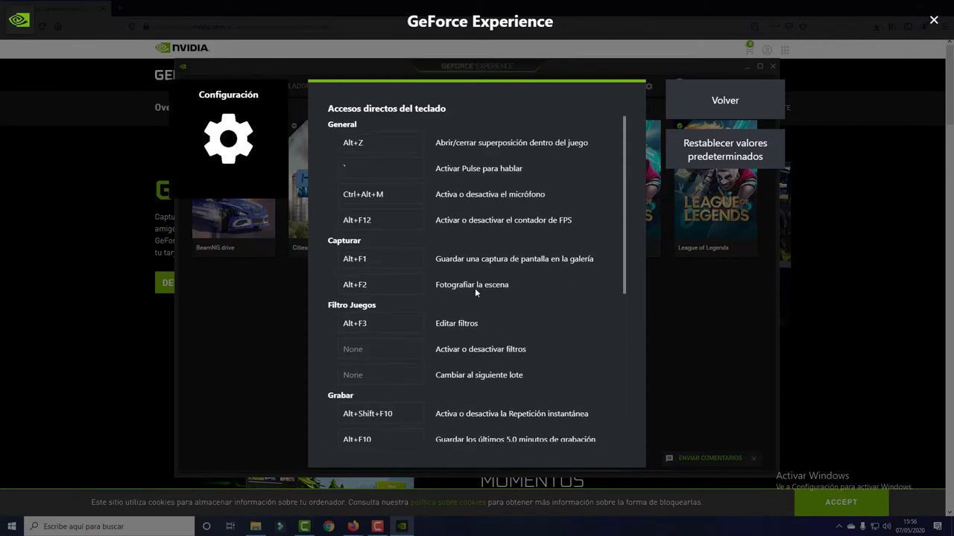
left_click(743, 102)
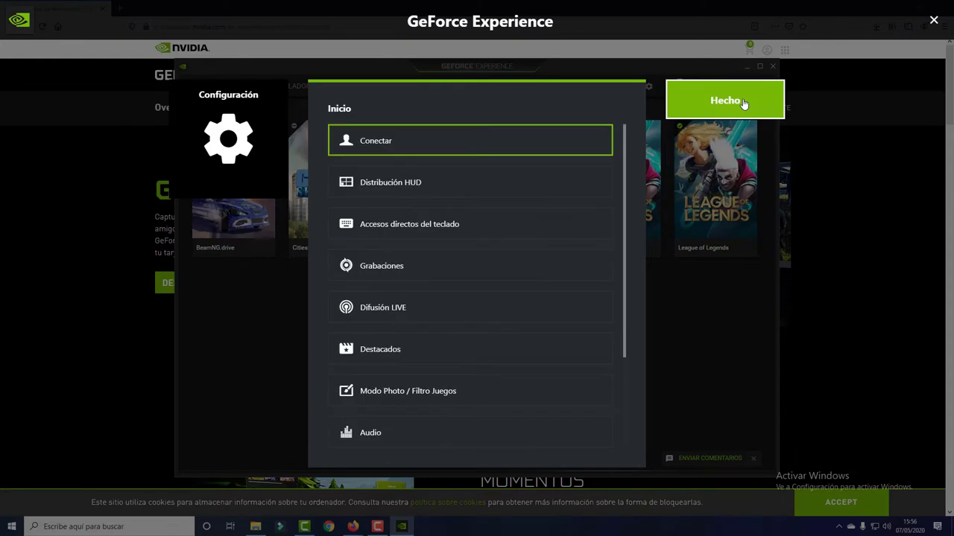
- Leave the overlay settings and close the in-game overlay to return to the games library
left_click(742, 104)
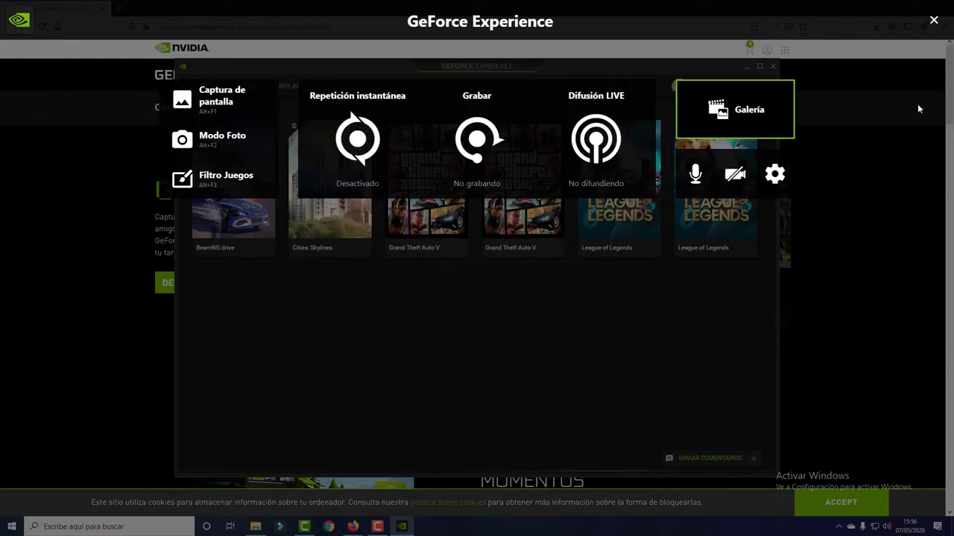
left_click(934, 20)
mouse_move(622, 196)
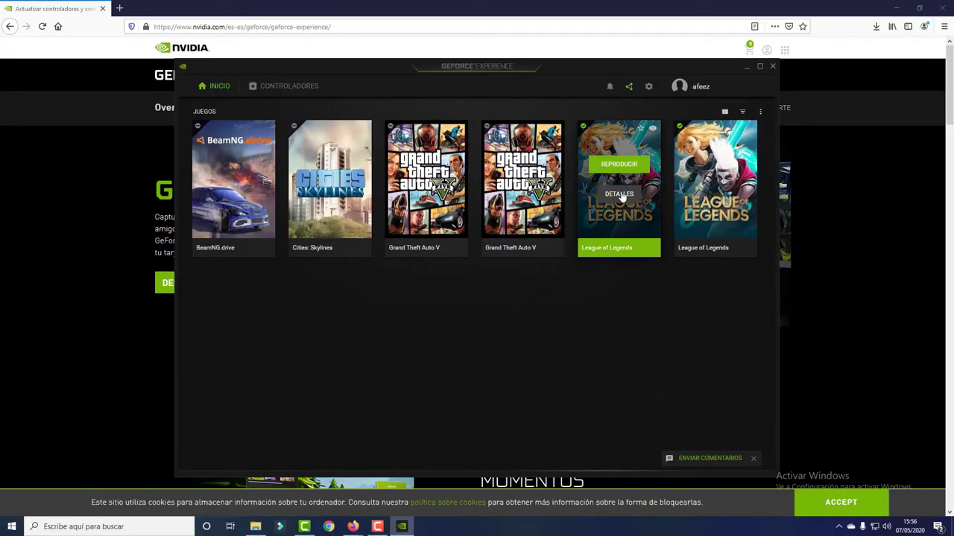
- Switch to BeamNG.drive, enable its online features and open the selection of play modes
mouse_move(244, 192)
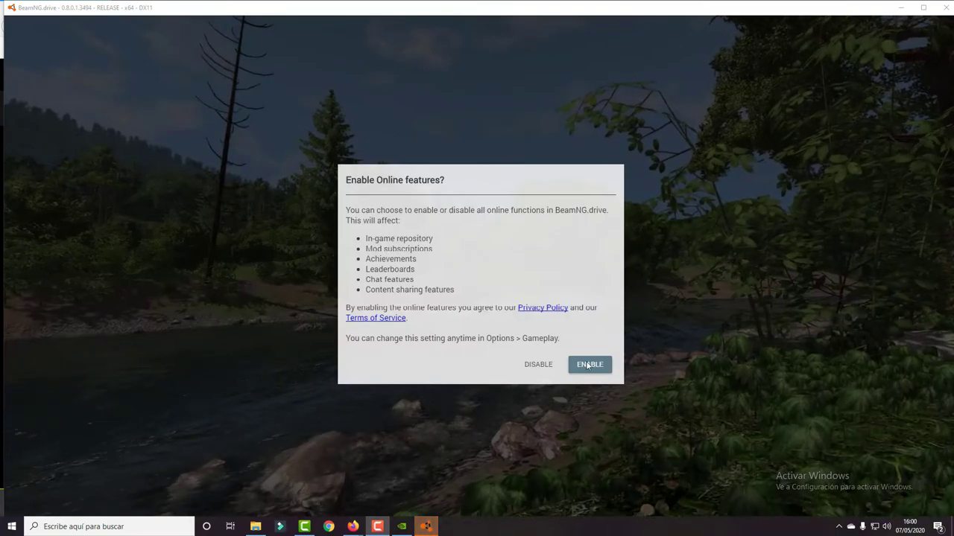
left_click(589, 364)
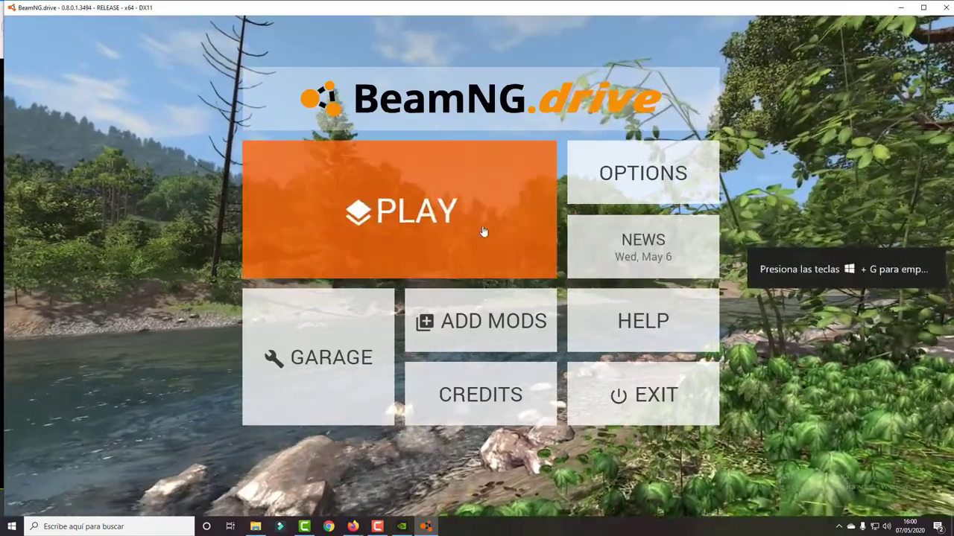
left_click(472, 225)
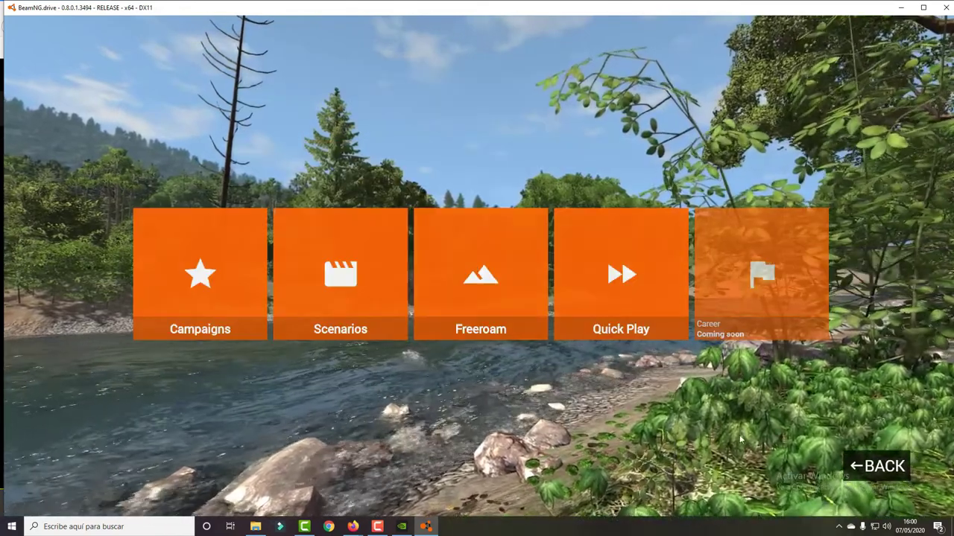
right_click(887, 527)
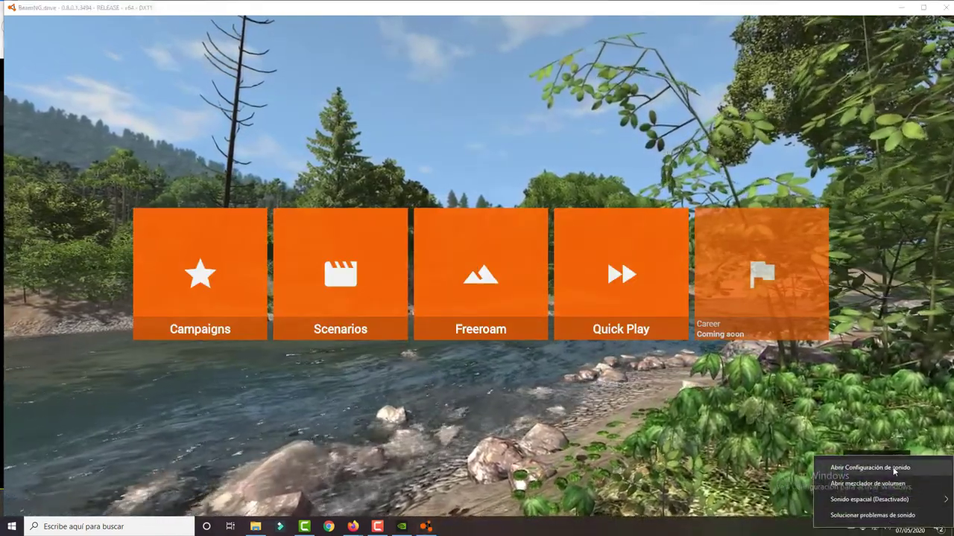
left_click(891, 466)
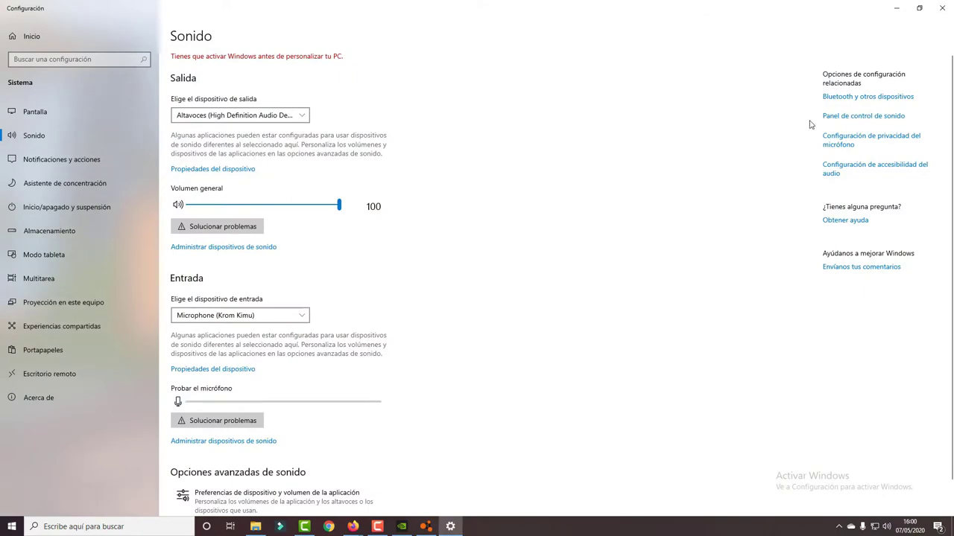
key("alt+F4")
- Lower the BeamNG.drive volume to near the minimum in the Windows volume mixer
right_click(887, 527)
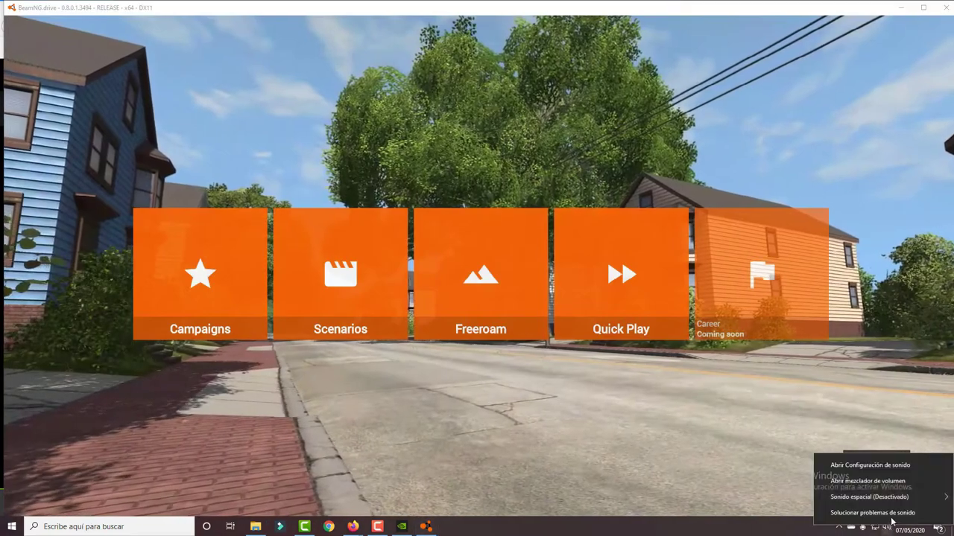
left_click(904, 483)
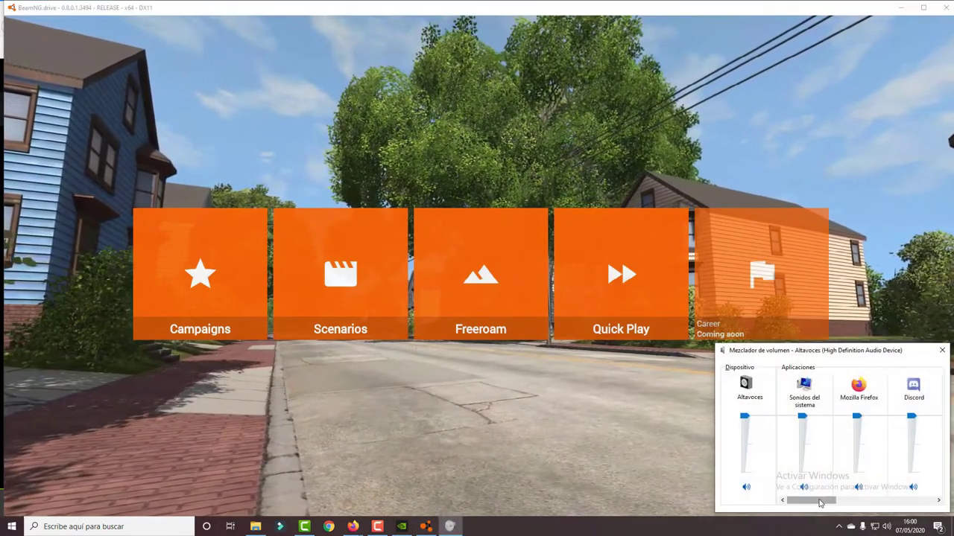
left_click(912, 468)
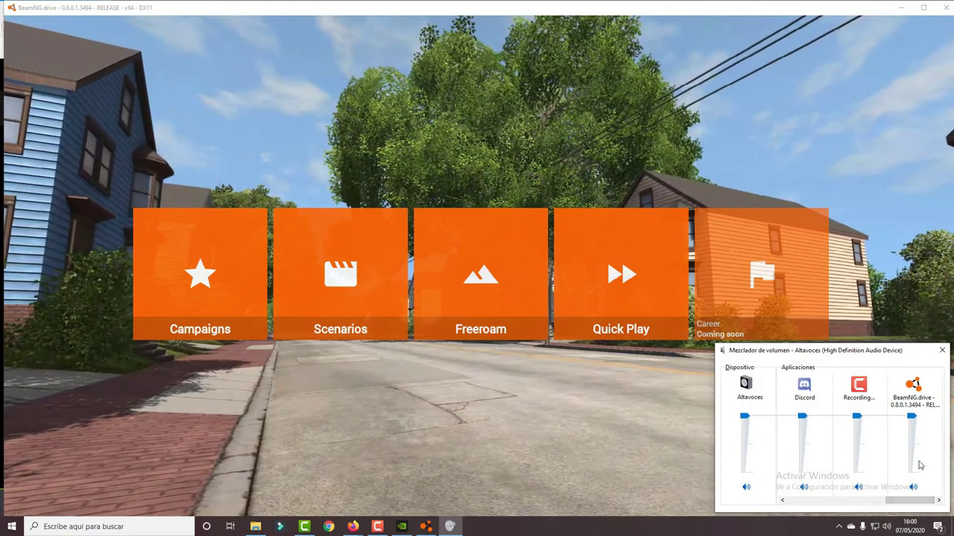
- Return to BeamNG.drive and choose the Freeroam mode
left_click(571, 453)
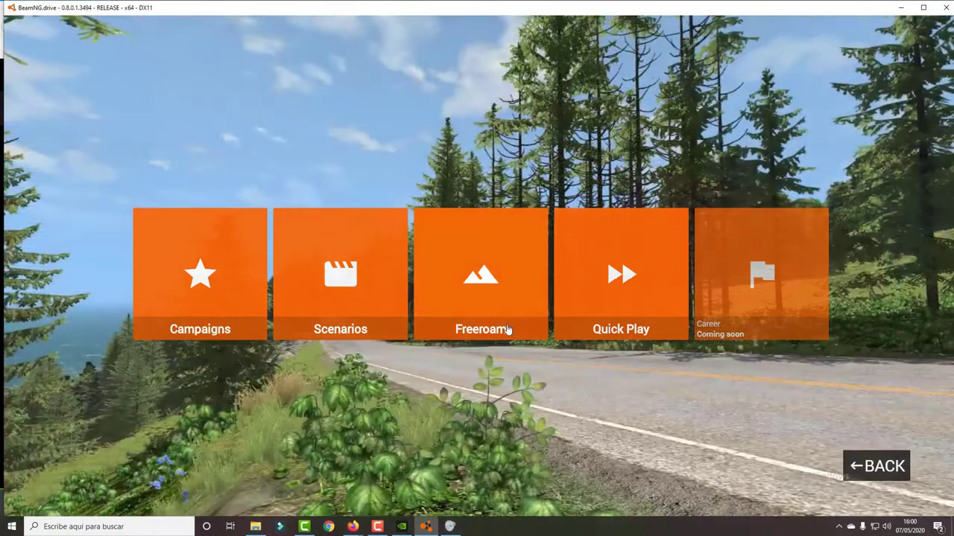
left_click(499, 330)
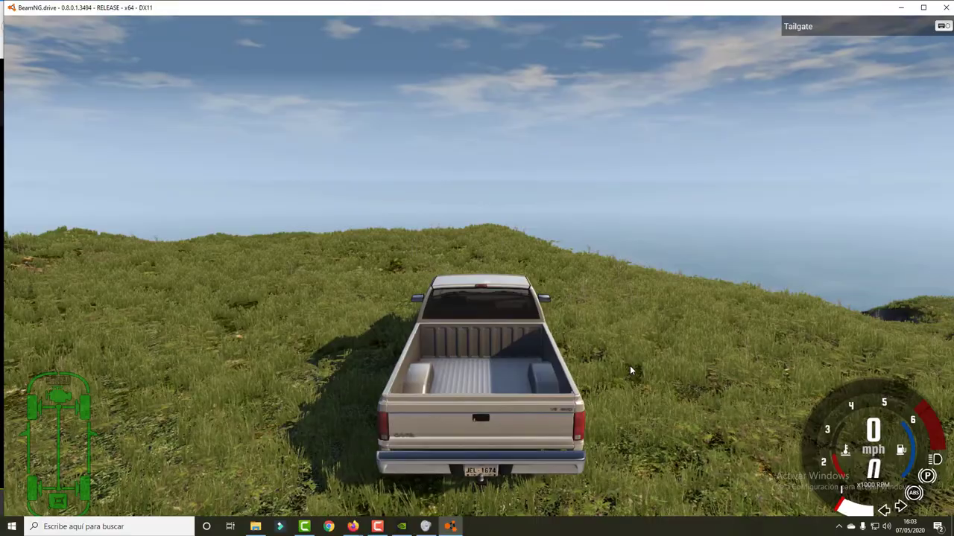
- Start a game recording from the GeForce Experience overlay, allow desktop capture, and close the overlay
key("alt+z")
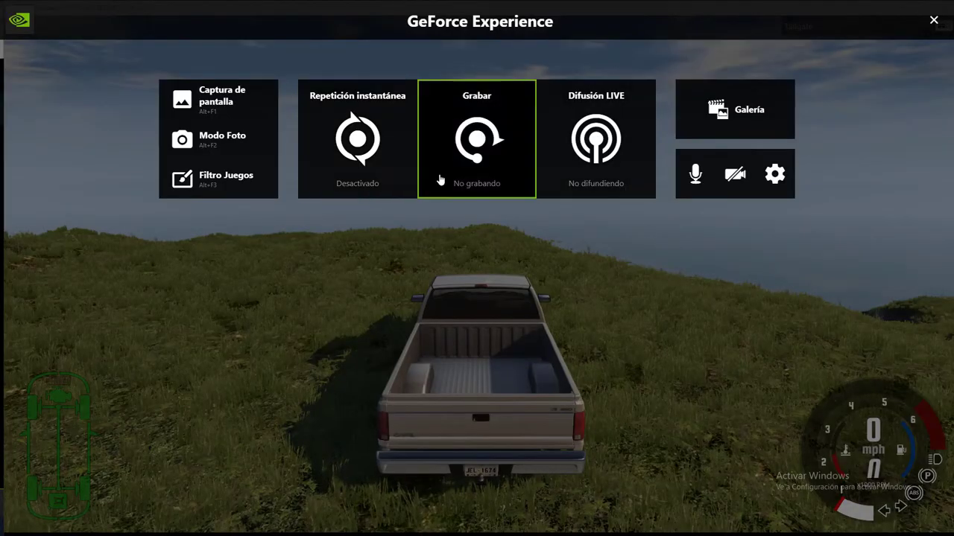
left_click(483, 156)
left_click(442, 212)
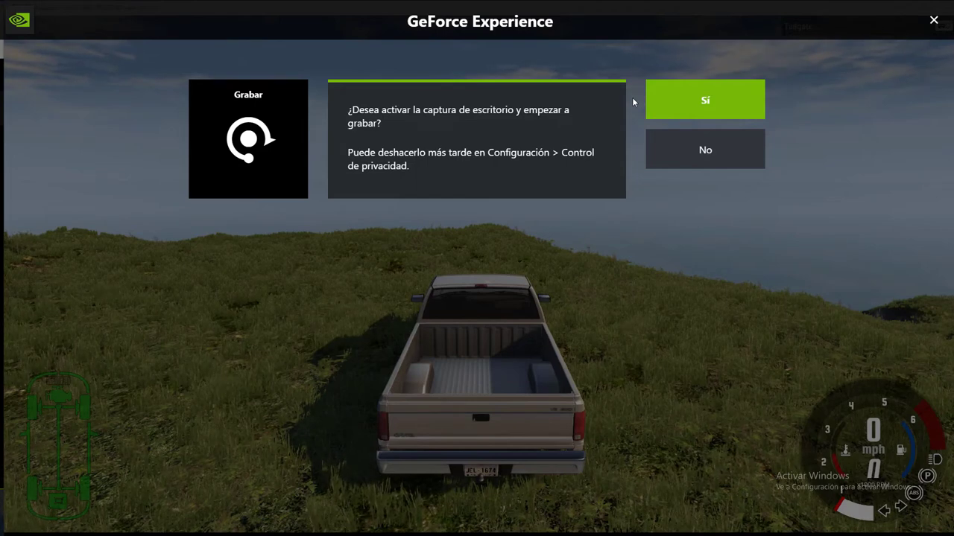
left_click(691, 99)
key("alt+F9")
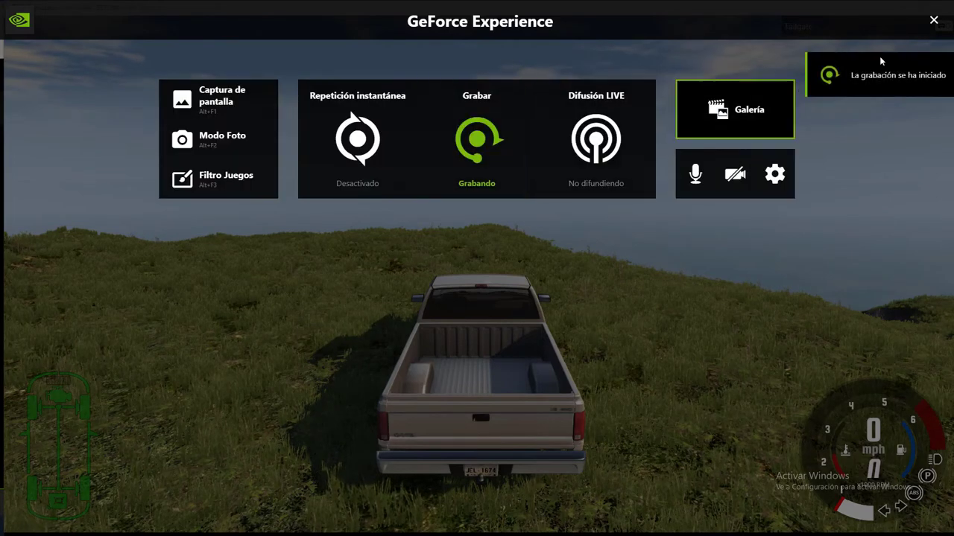
left_click(933, 21)
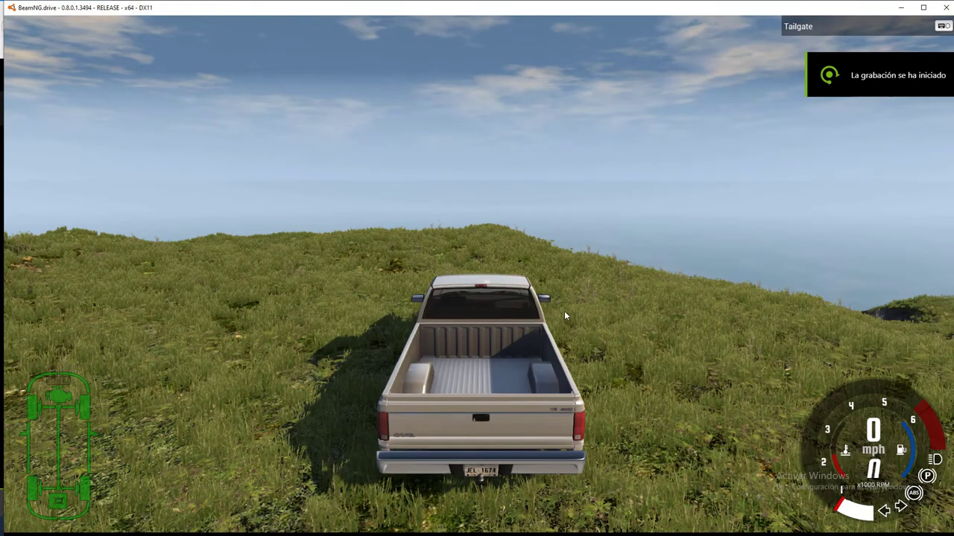
- Drive the pickup forward over the cliff and switch the camera to orbit mode
key("Up")
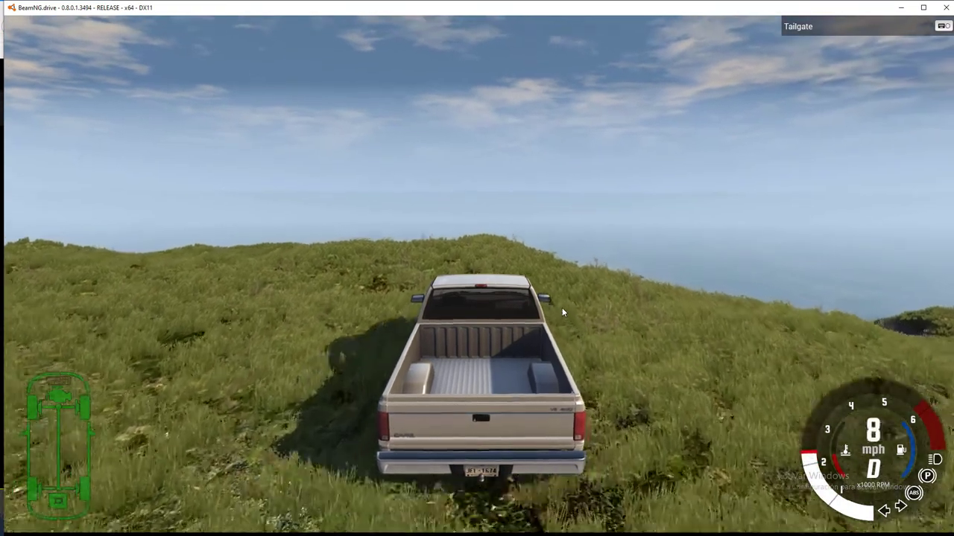
key("Up")
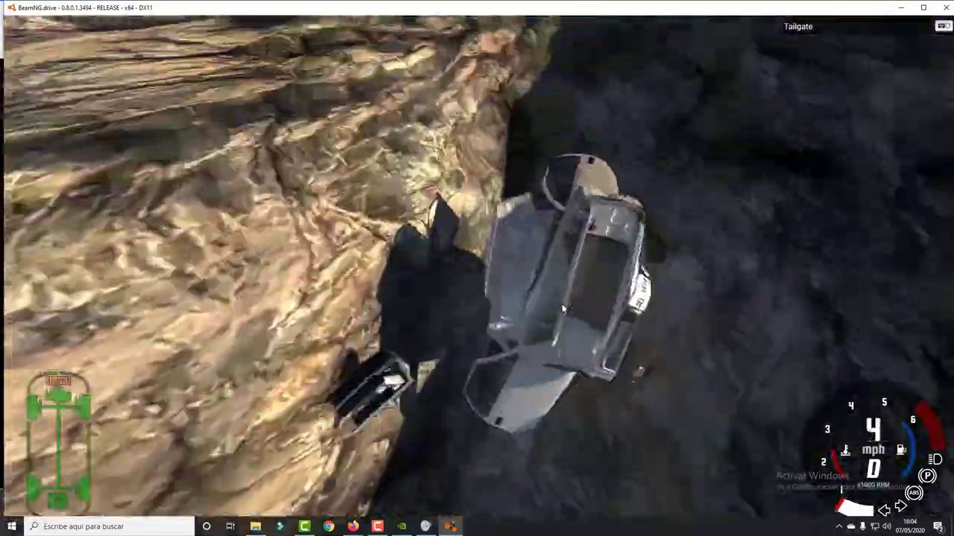
key("c")
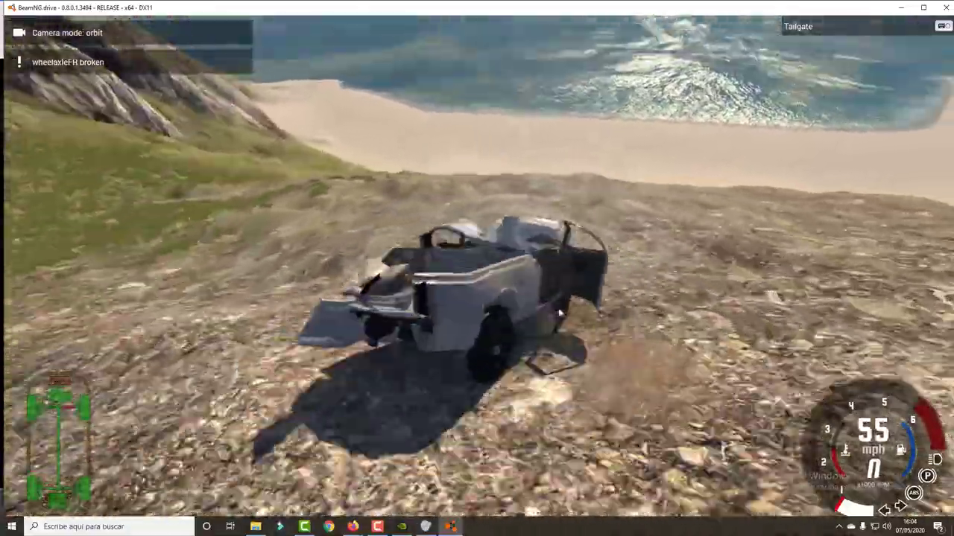
- Stop and save the running recording from the overlay, and return to the game
key("alt+z")
left_click(477, 149)
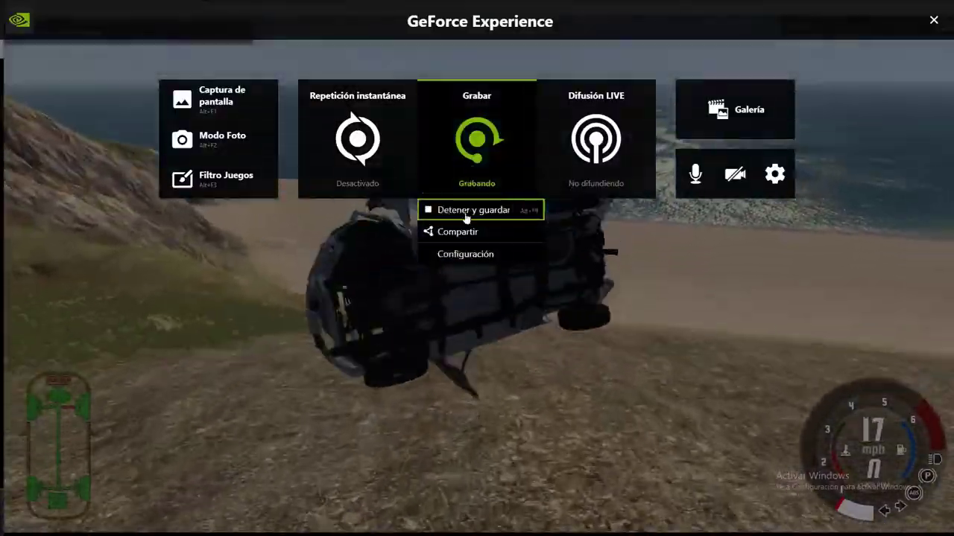
left_click(464, 214)
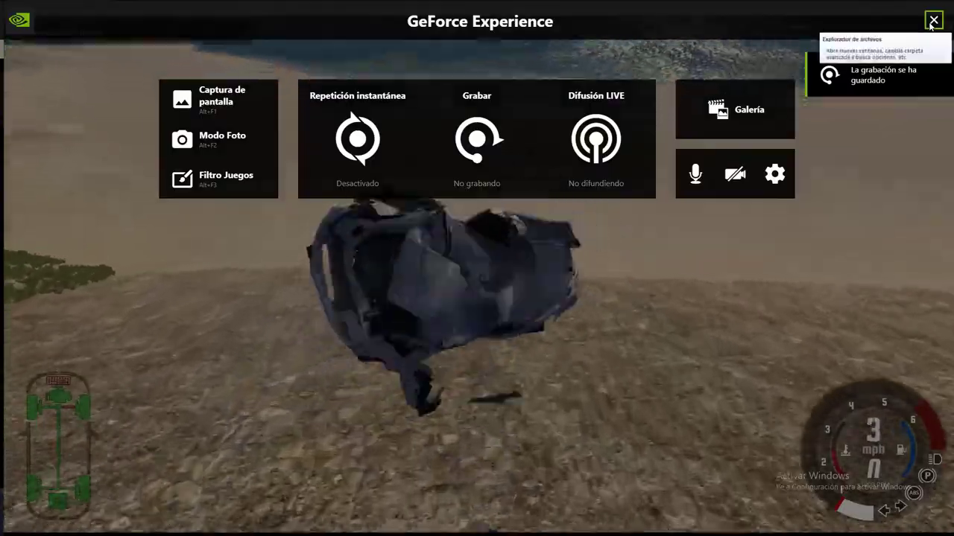
left_click(933, 21)
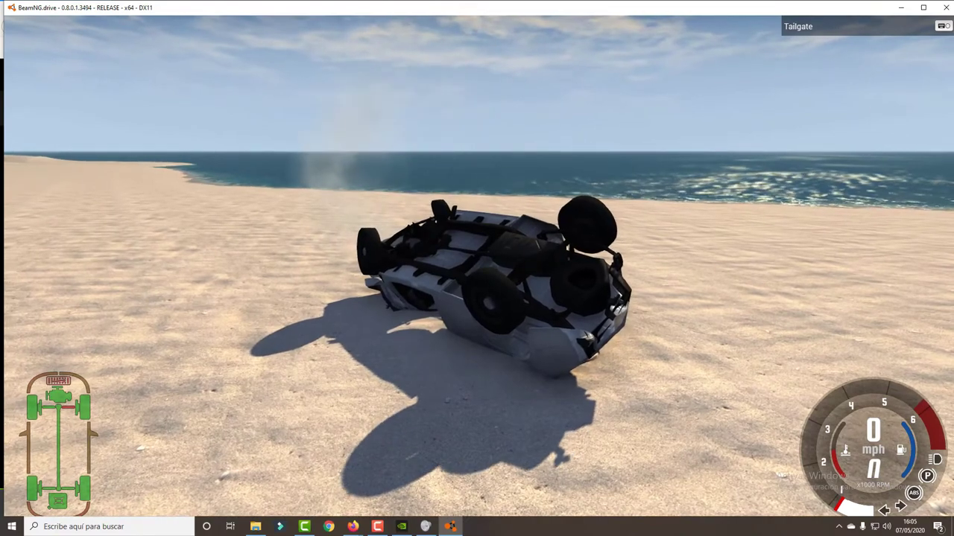
- Switch to File Explorer and locate the saved recording in the Desktop subfolder of Vídeos
key("alt+Tab")
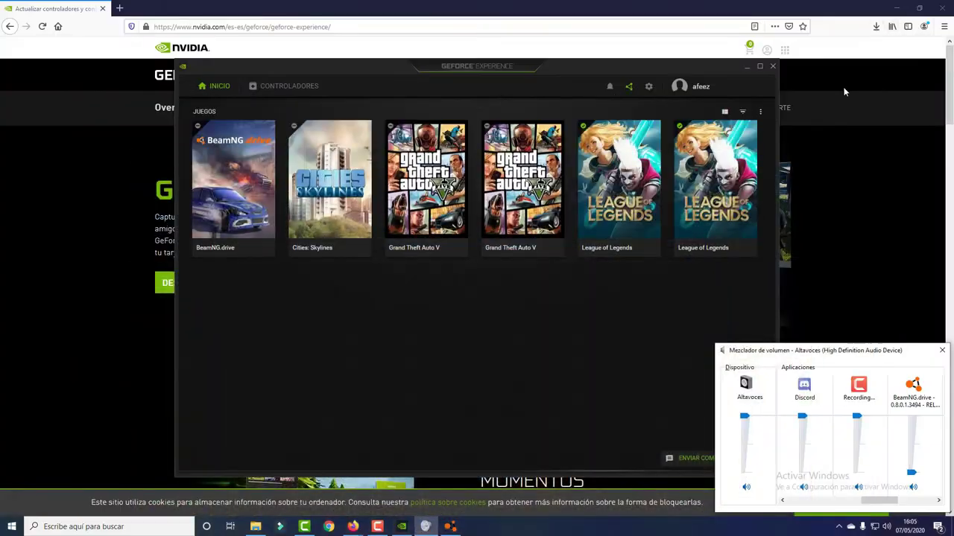
key("alt+Tab")
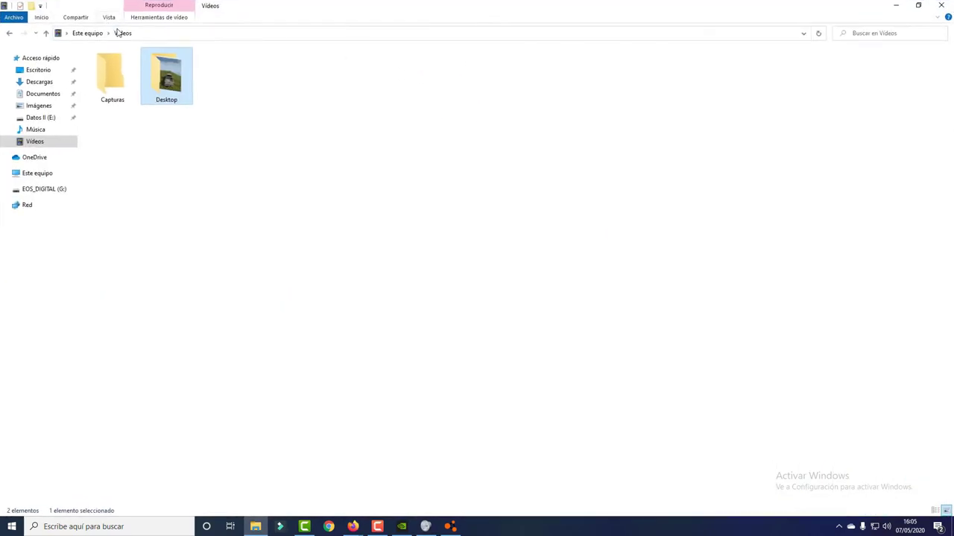
left_click(150, 34)
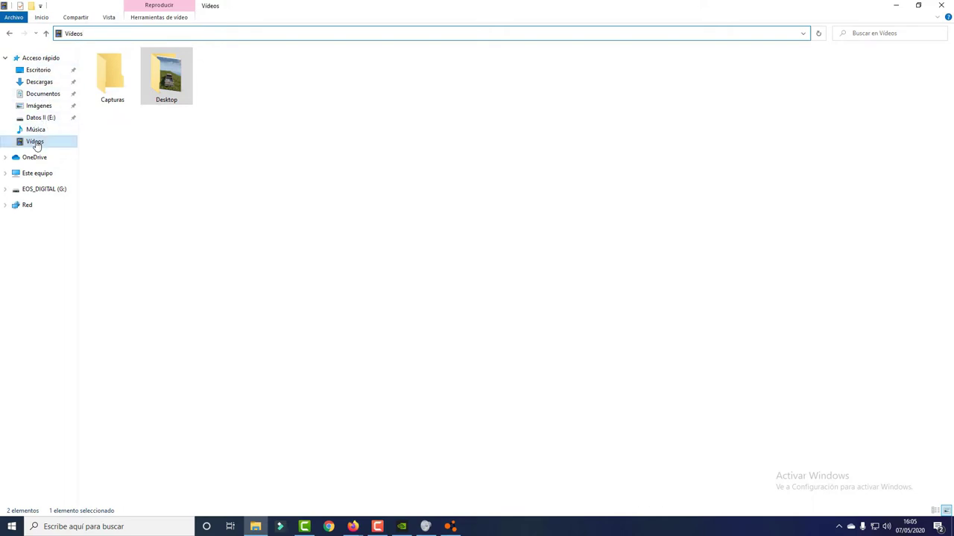
left_click(198, 132)
left_click(175, 93)
double_click(177, 93)
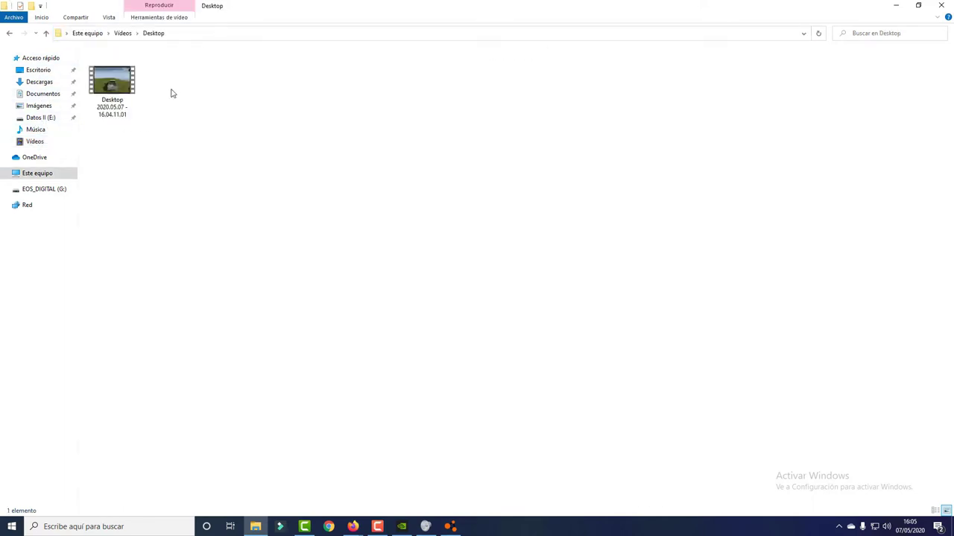
left_click(113, 88)
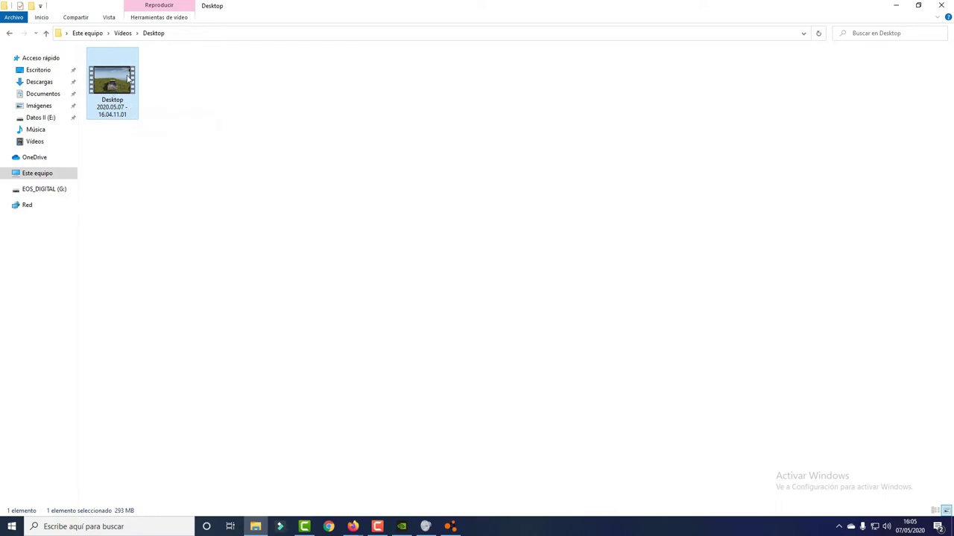
- Check the Capturas subfolder of Vídeos and return to the Vídeos folder
left_click(123, 34)
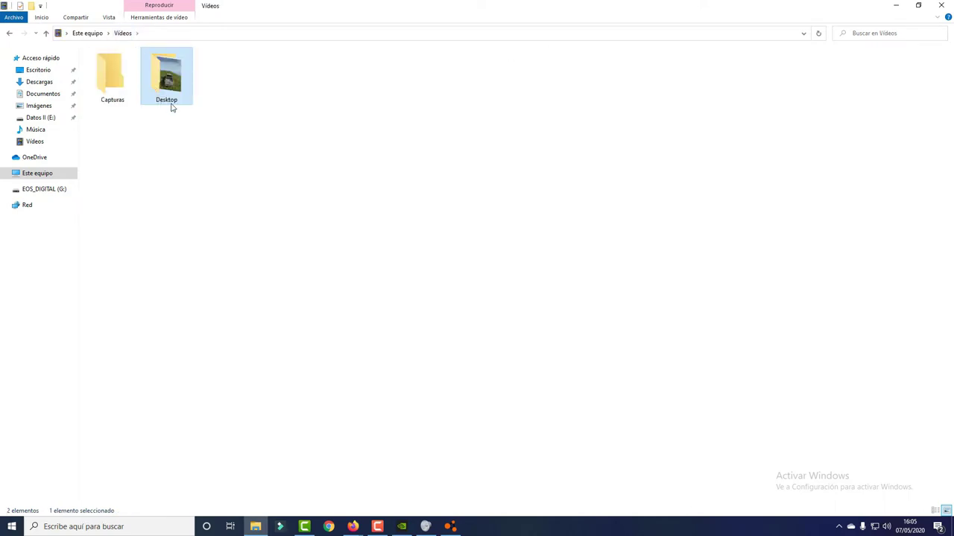
left_click_drag(159, 174, 355, 110)
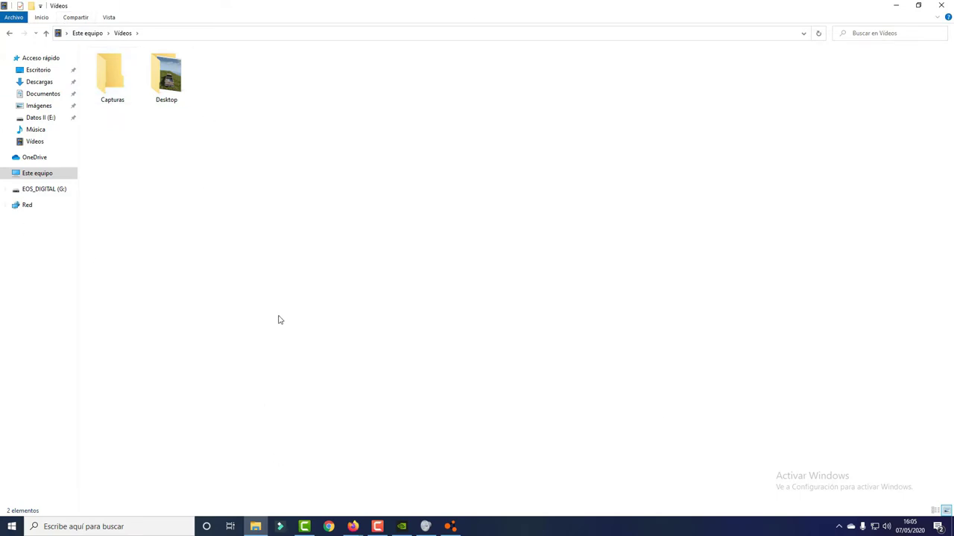
double_click(113, 80)
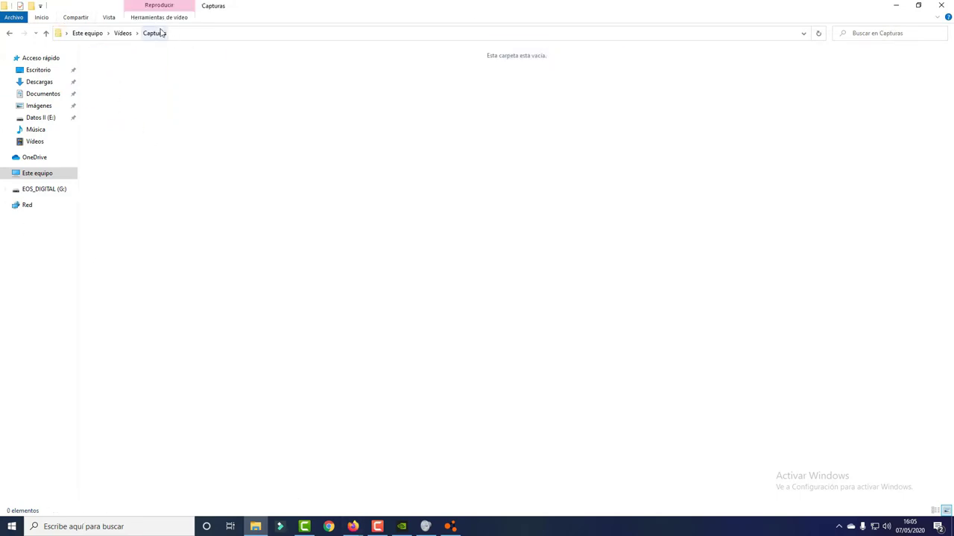
left_click(122, 33)
- Open the recorded video from the Desktop subfolder with VLC media player and play it full screen
left_click(190, 79)
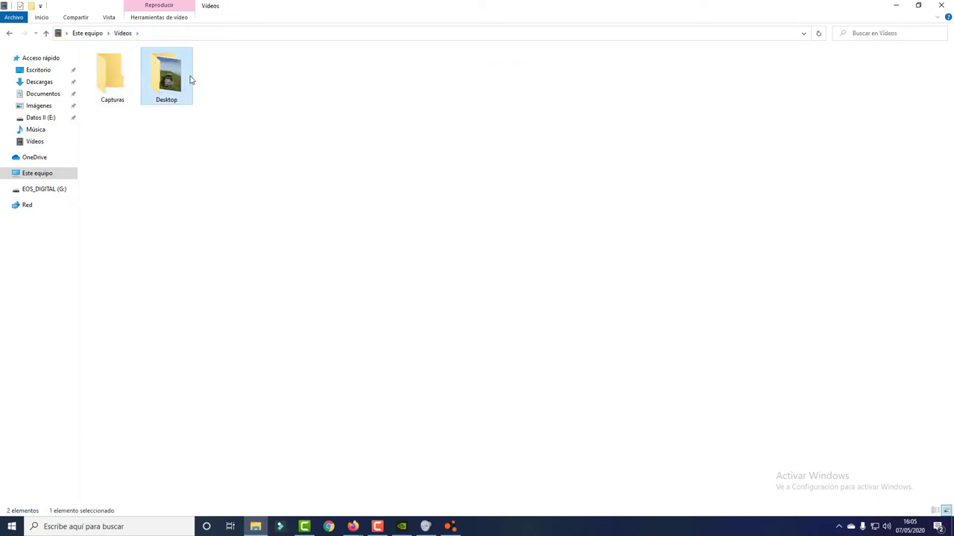
double_click(190, 80)
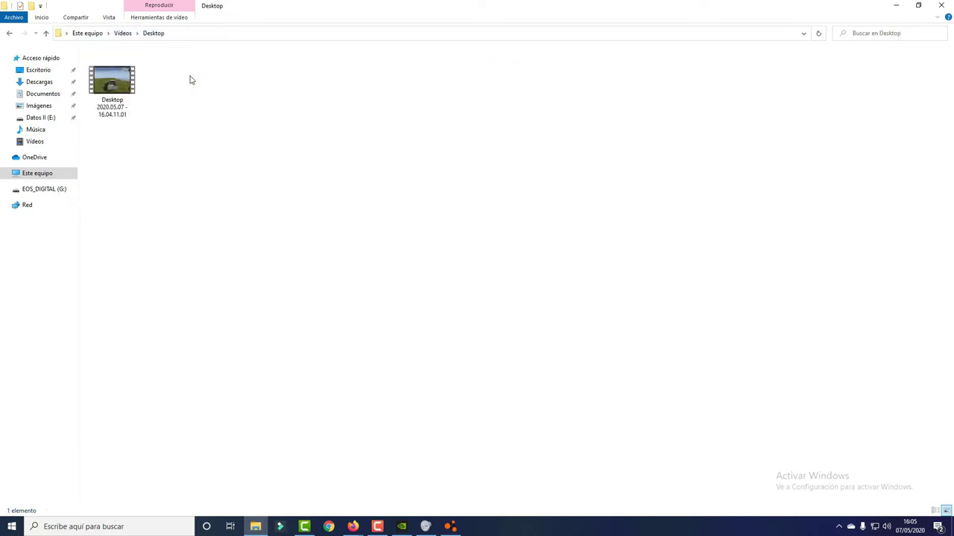
left_click(114, 88)
double_click(114, 88)
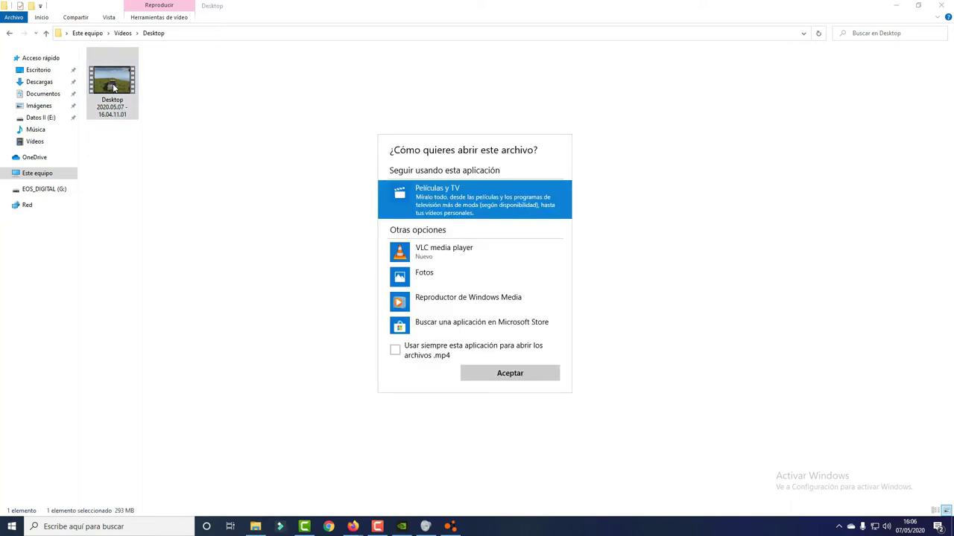
double_click(486, 256)
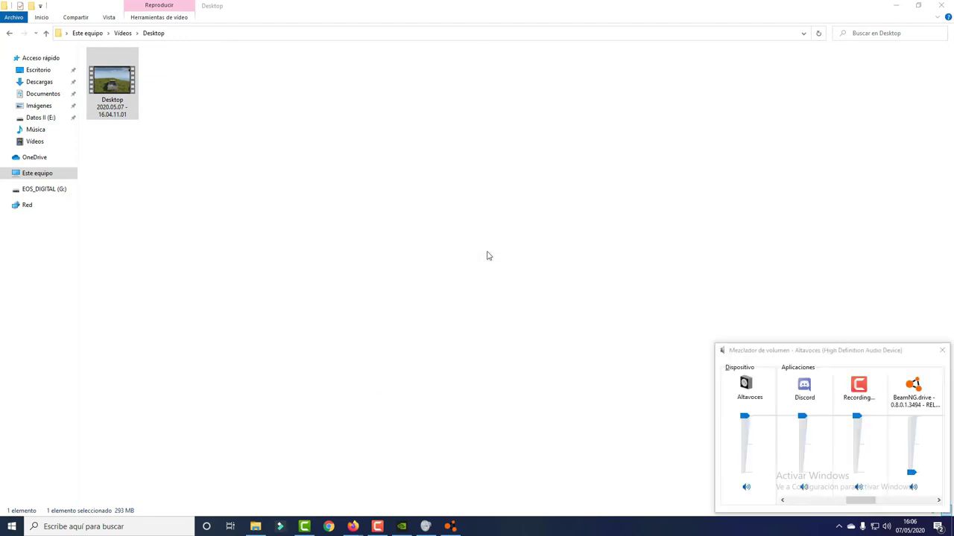
left_click(619, 245)
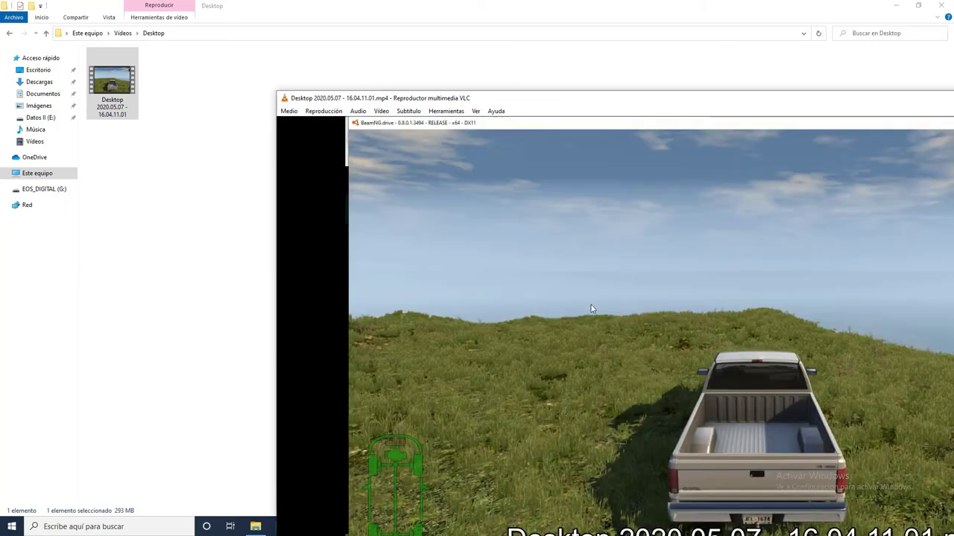
double_click(589, 305)
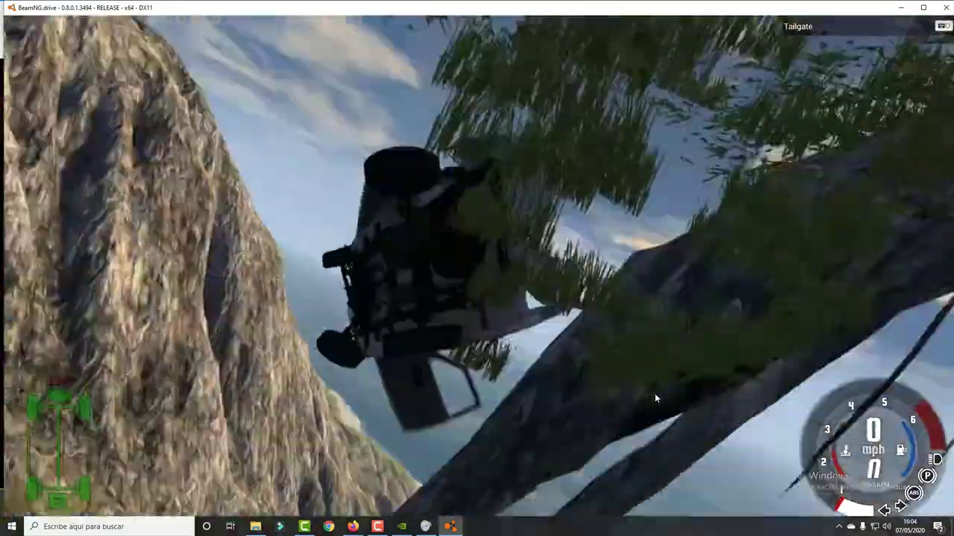
key("c")
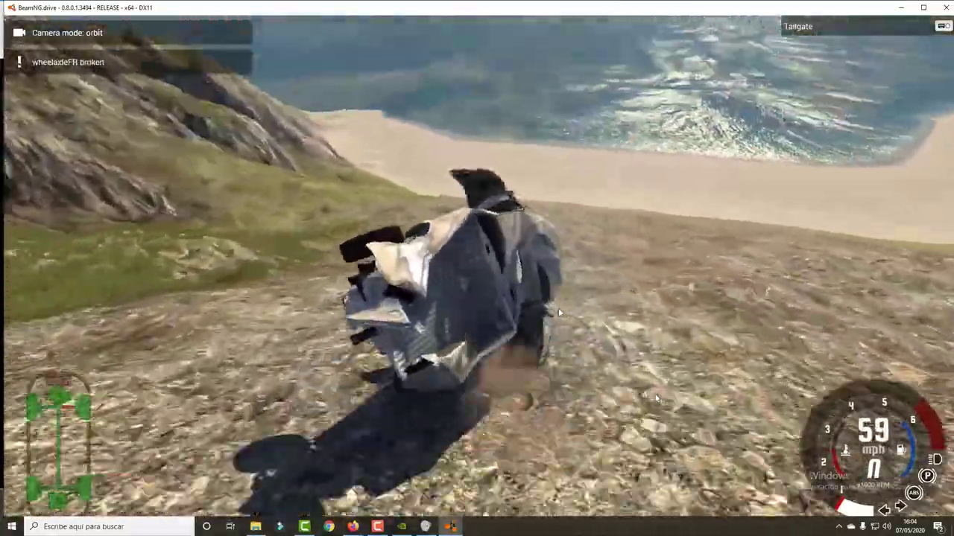
key("alt+z")
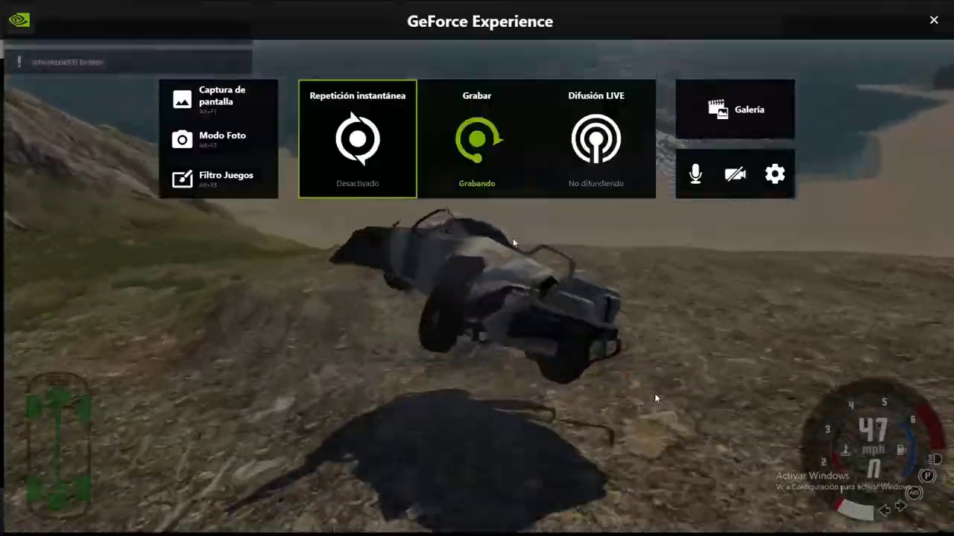